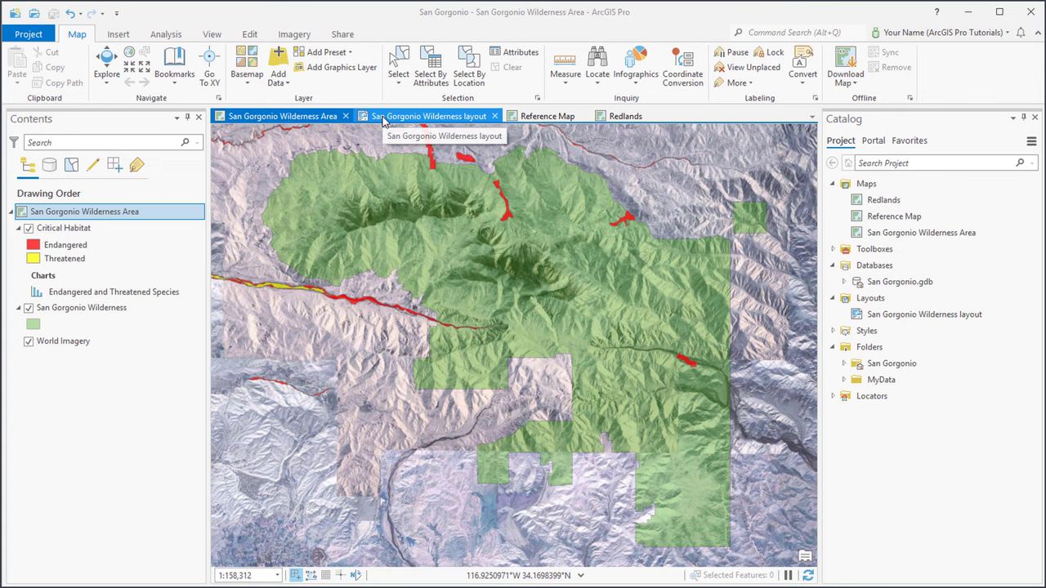
Preview the finished San Gorgonio Wilderness layout, then close the project to the start page.
{"action": "left_click", "coordinate": [380, 120]}
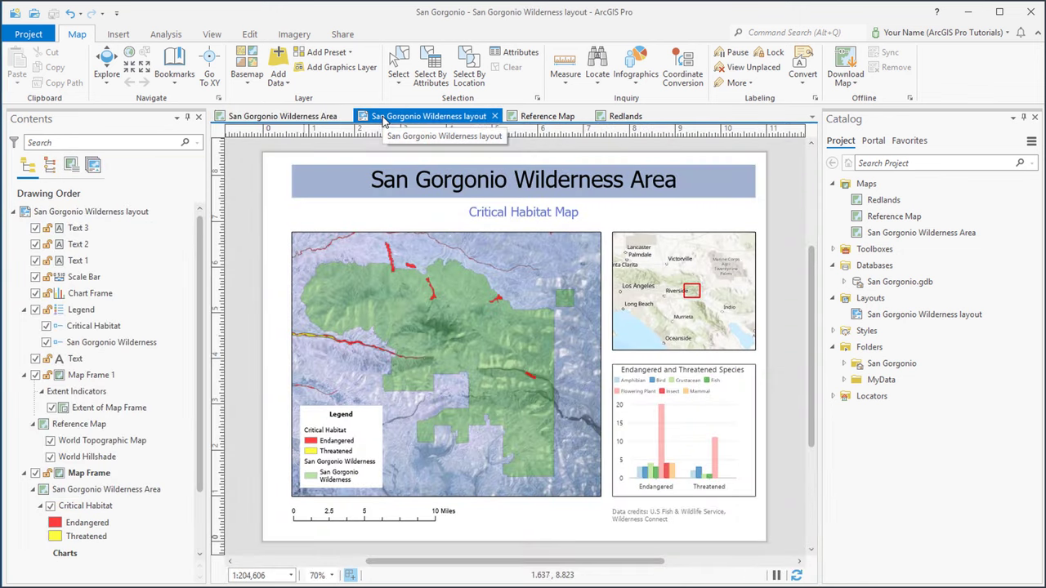
{"action": "left_click", "coordinate": [907, 122]}
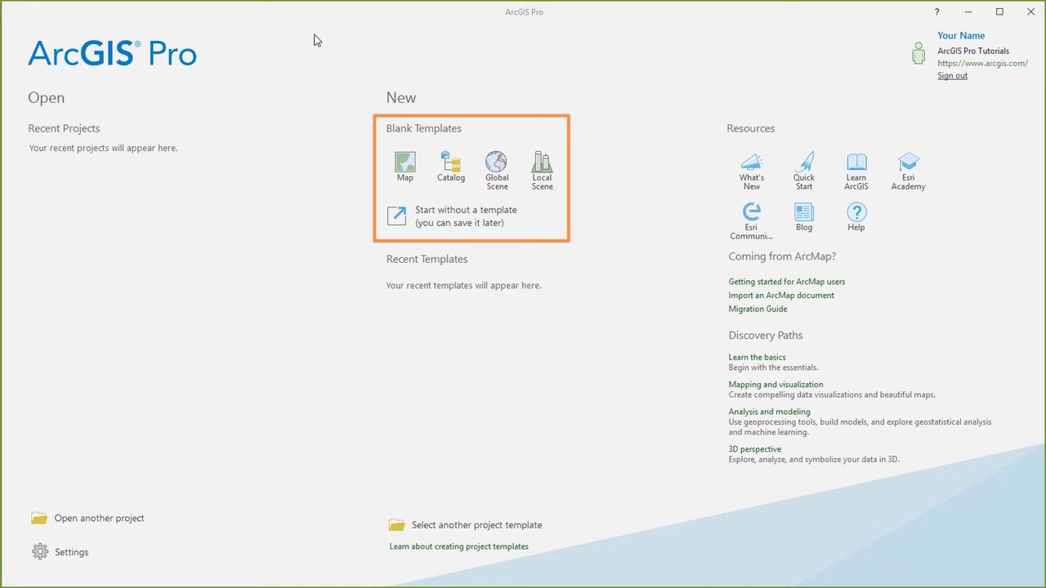
Create a project from the blank Map template named 'San Gorgonio' in a new folder.
{"action": "left_click", "coordinate": [402, 167]}
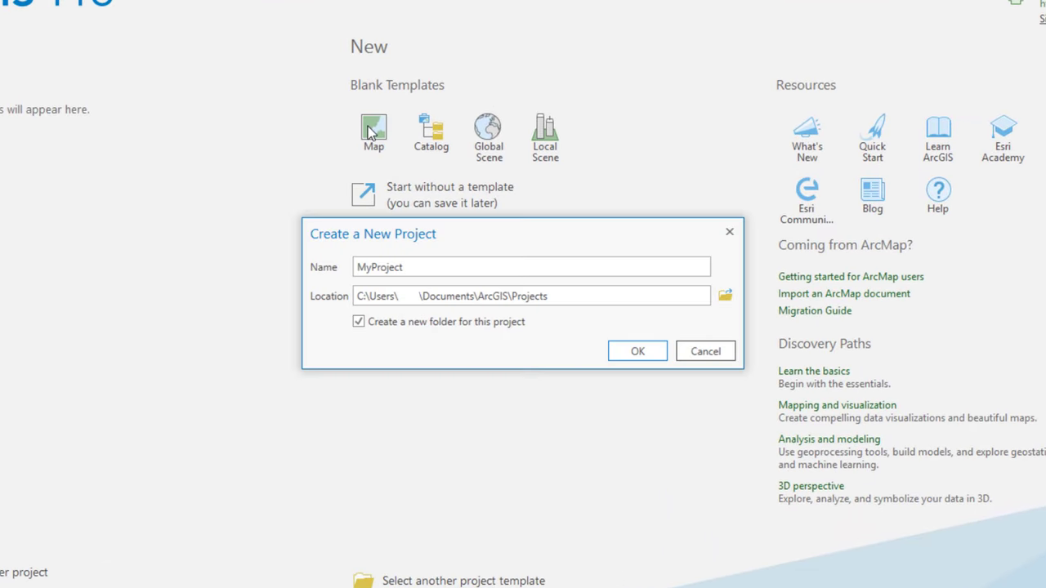
{"action": "left_click_drag", "start_coordinate": [405, 266], "coordinate": [345, 269]}
{"action": "type", "text": "San Gorgonio"}
{"action": "left_click", "coordinate": [628, 357]}
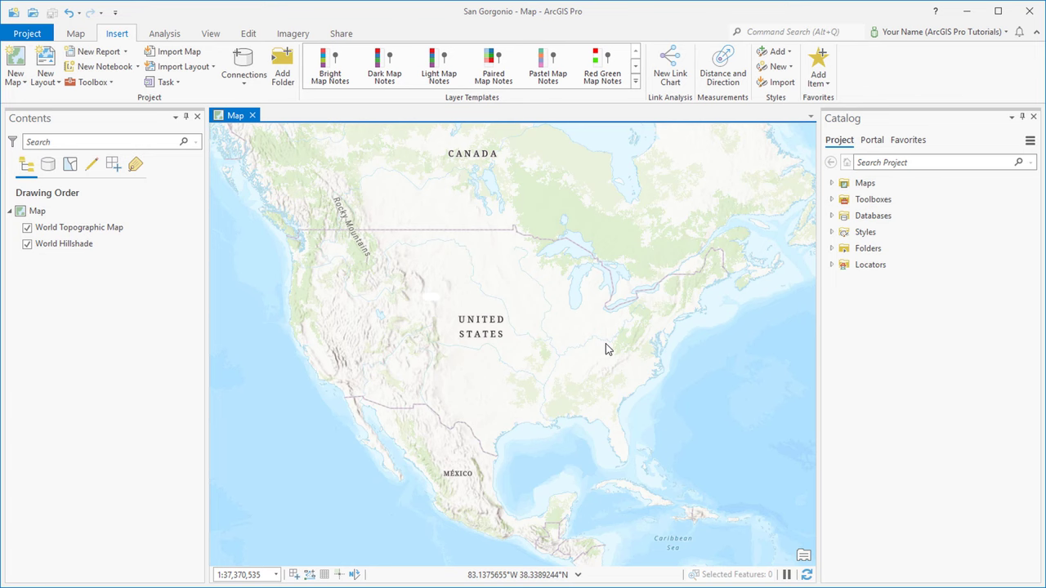
Use Locate to search 'San Gorgonio Mountain' and bring the map to the summit.
{"action": "left_click", "coordinate": [76, 35]}
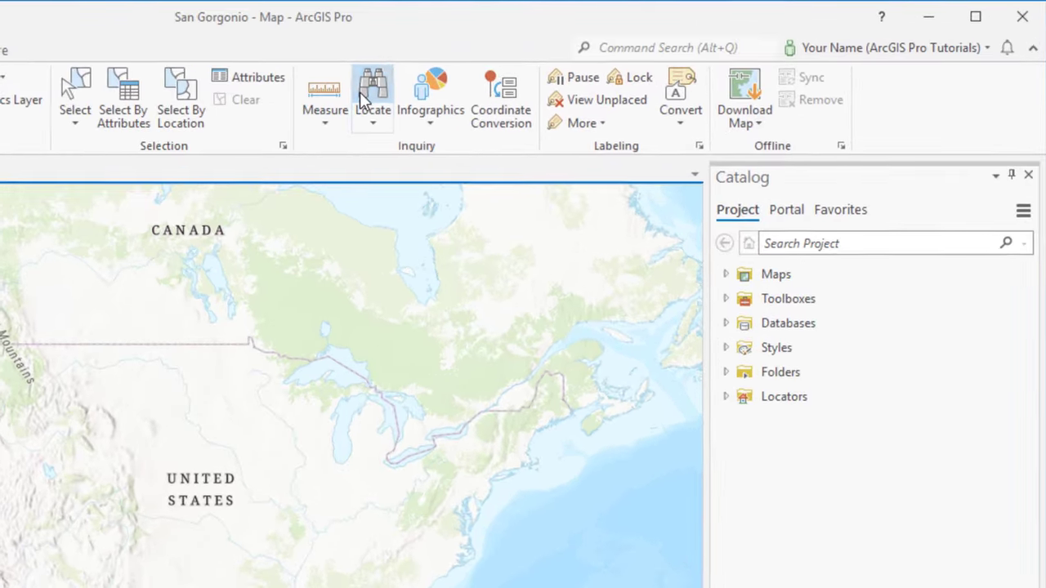
{"action": "left_click", "coordinate": [593, 65]}
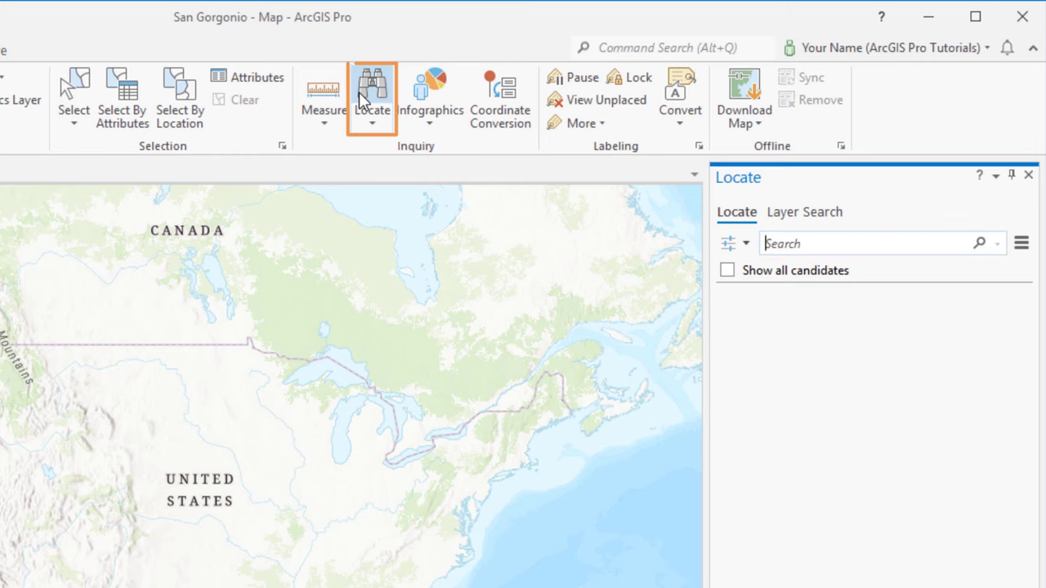
{"action": "type", "text": "San Gorgonio "}
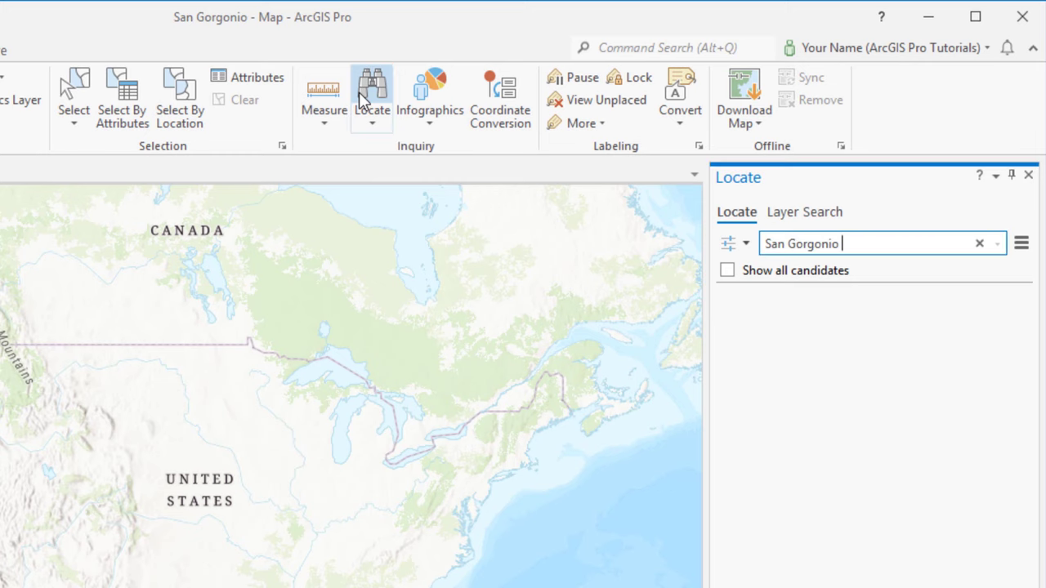
{"action": "type", "text": "Mountain"}
{"action": "key", "text": "Return"}
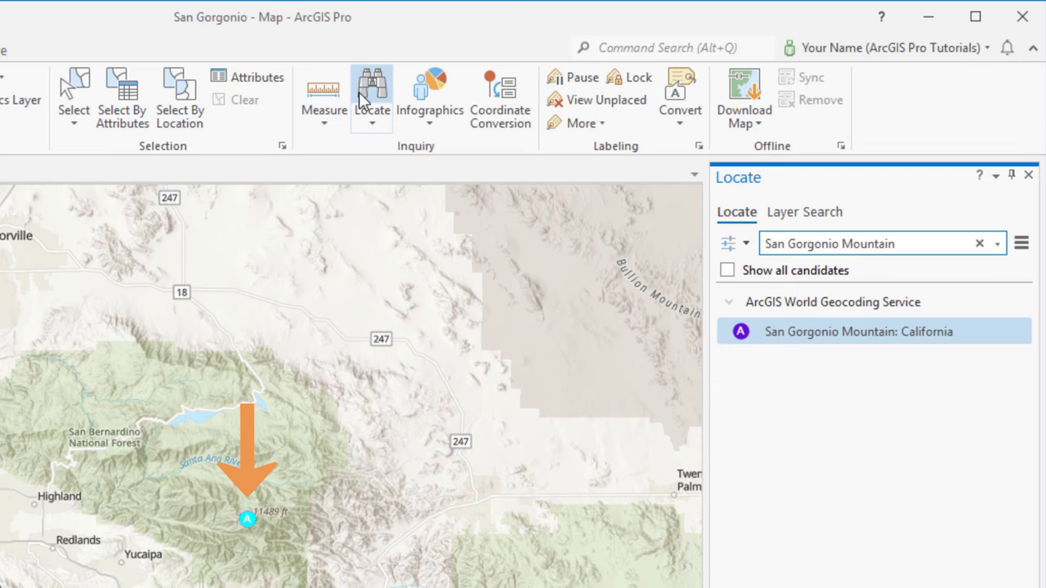
Add the located summit as a graphic and restyle it as a red Triangle 3 marker.
{"action": "right_click", "coordinate": [778, 337]}
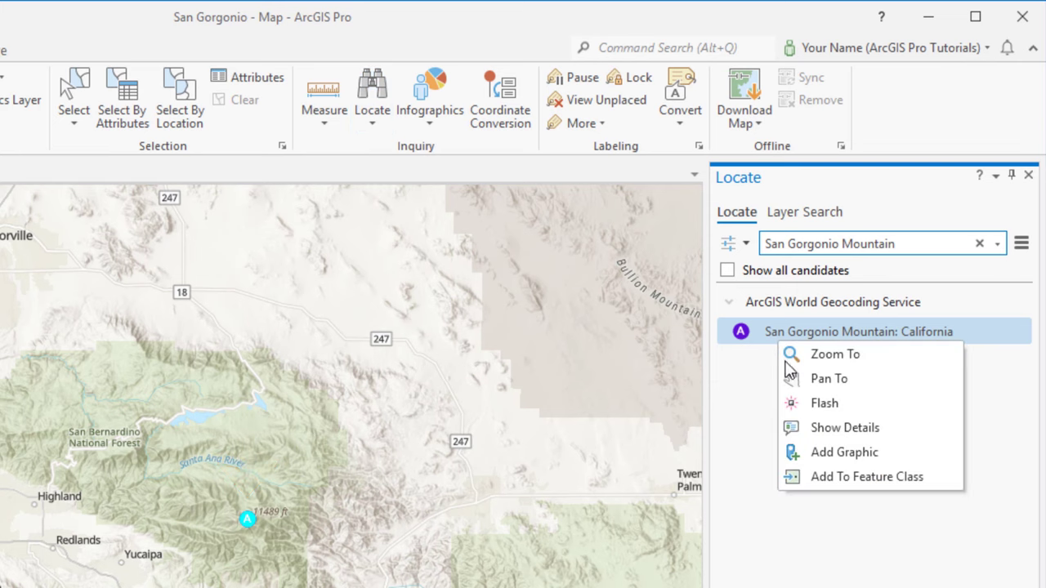
{"action": "left_click", "coordinate": [808, 450]}
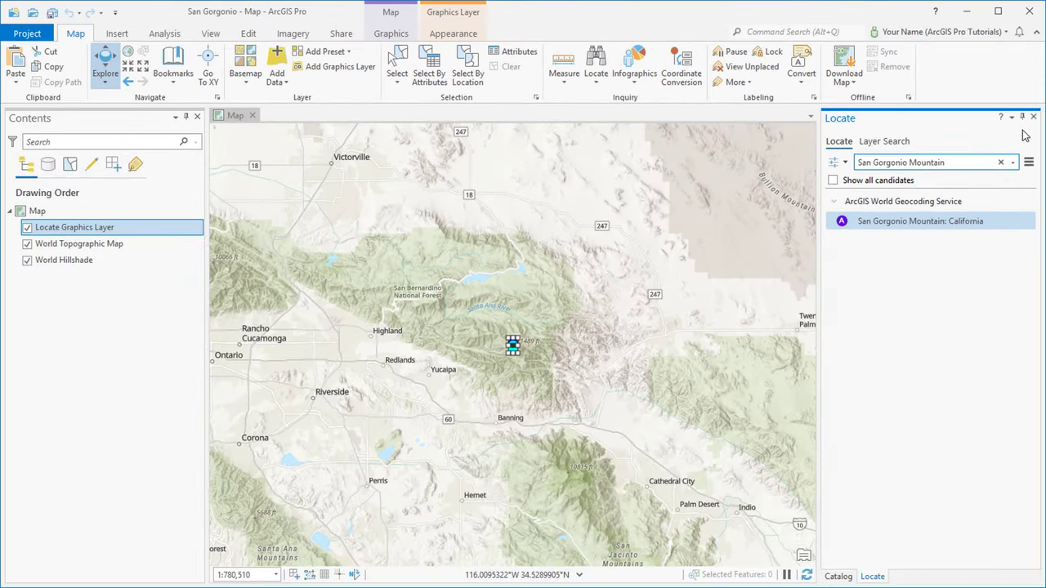
{"action": "left_click", "coordinate": [1033, 117]}
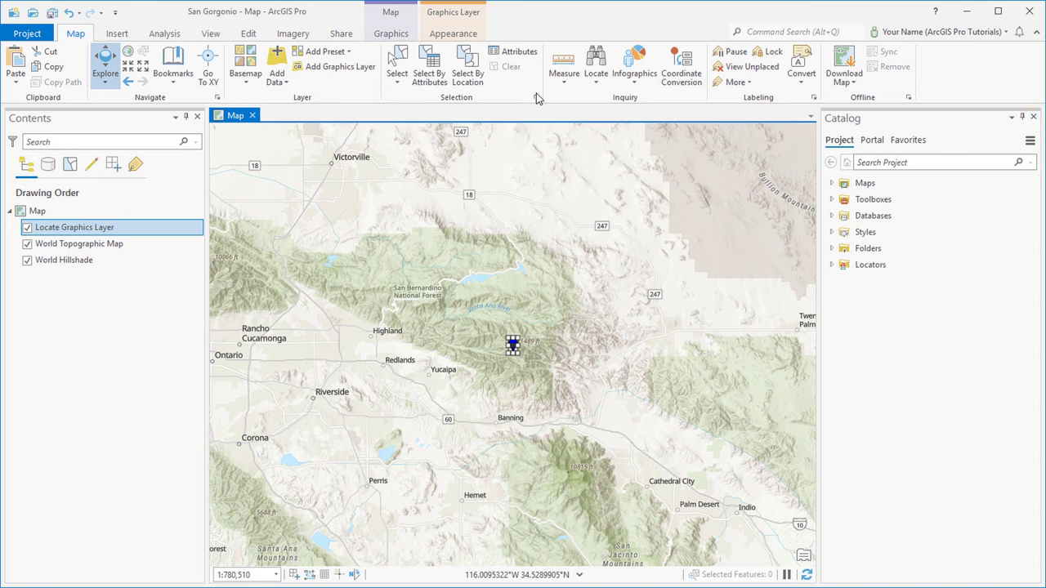
{"action": "left_click", "coordinate": [385, 33]}
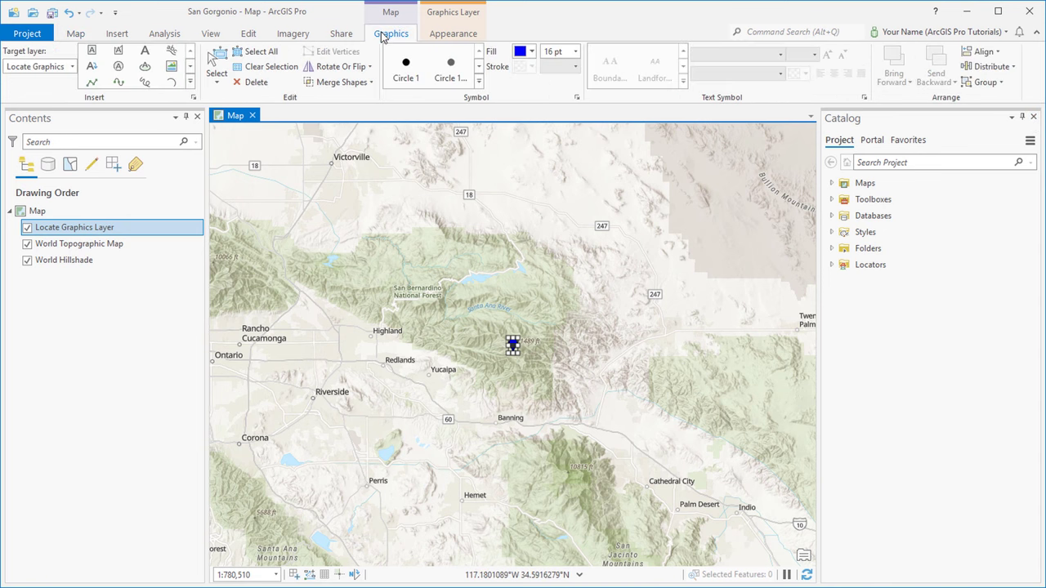
{"action": "left_click", "coordinate": [479, 80]}
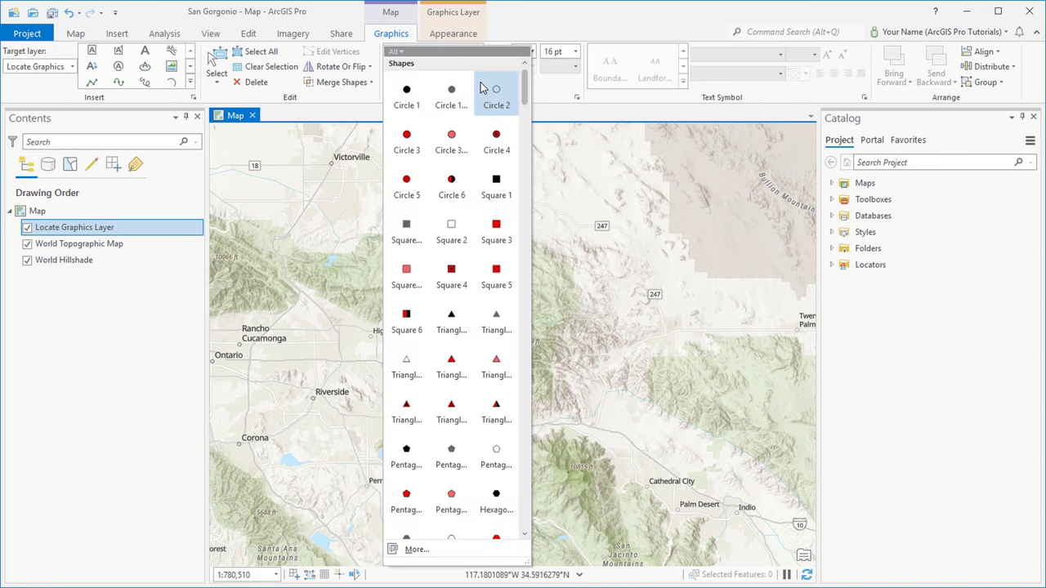
{"action": "left_click", "coordinate": [501, 369]}
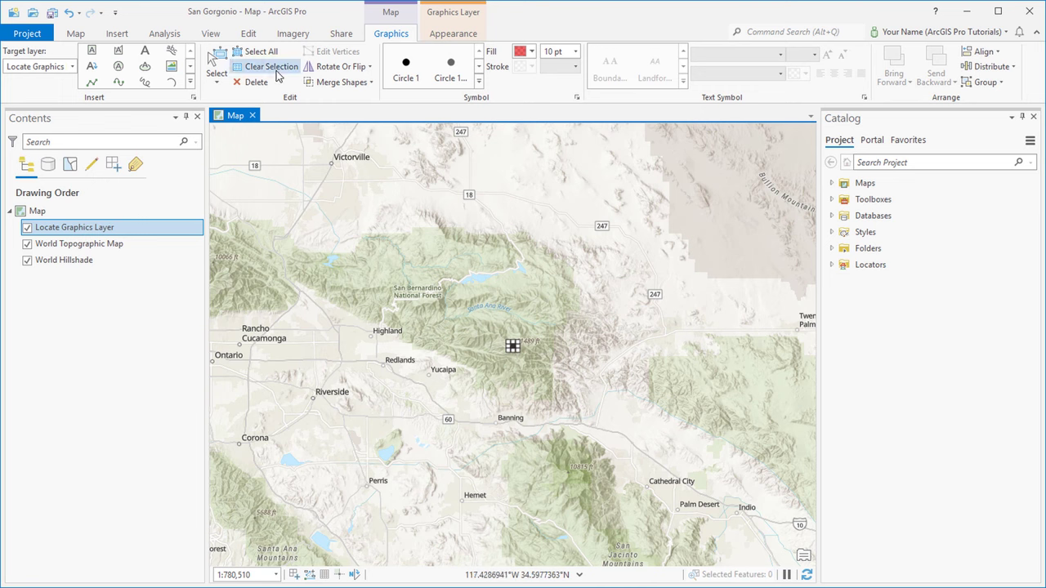
{"action": "left_click", "coordinate": [268, 67]}
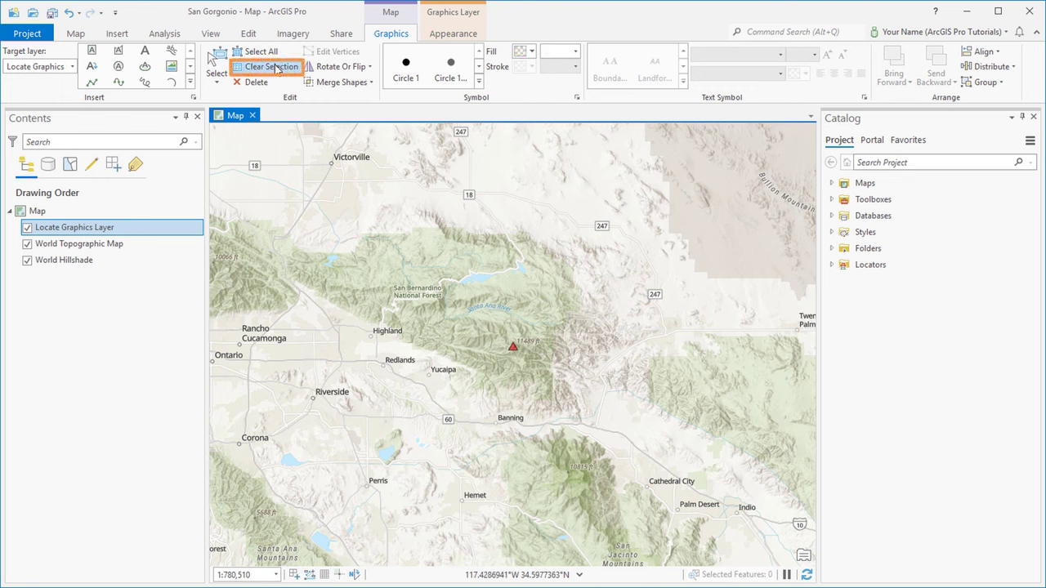
Rename the Locate Graphics Layer to 'San Gorgonio Mountain'.
{"action": "right_click", "coordinate": [127, 229]}
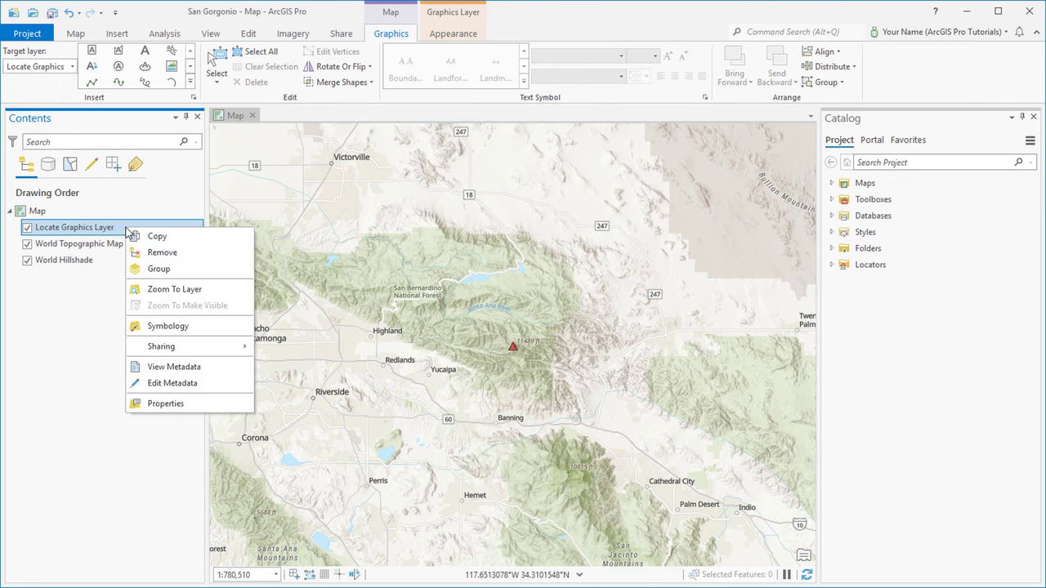
{"action": "left_click", "coordinate": [168, 404]}
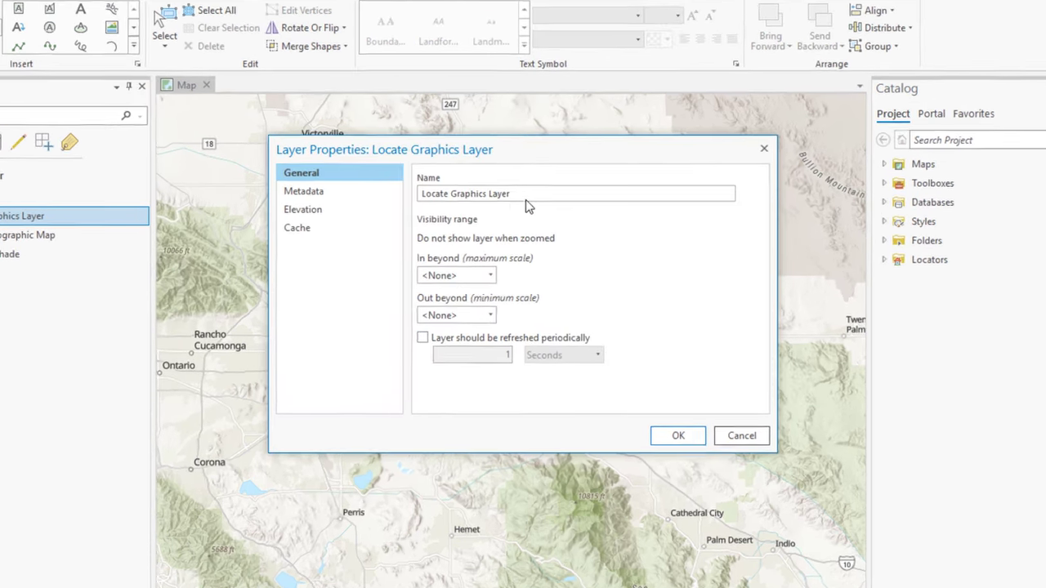
{"action": "type", "text": "San Gorgonio"}
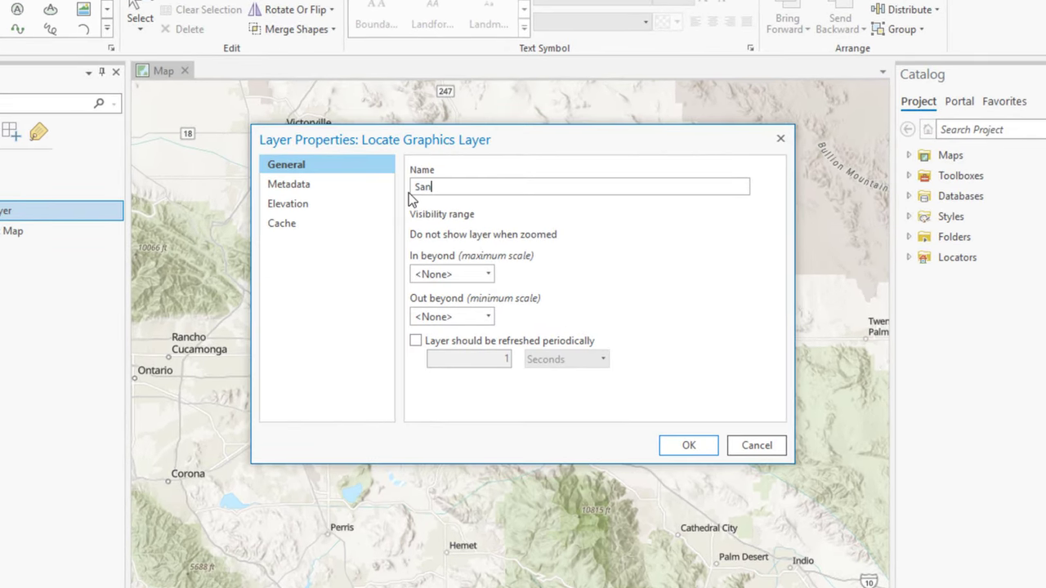
{"action": "type", "text": " Mountain"}
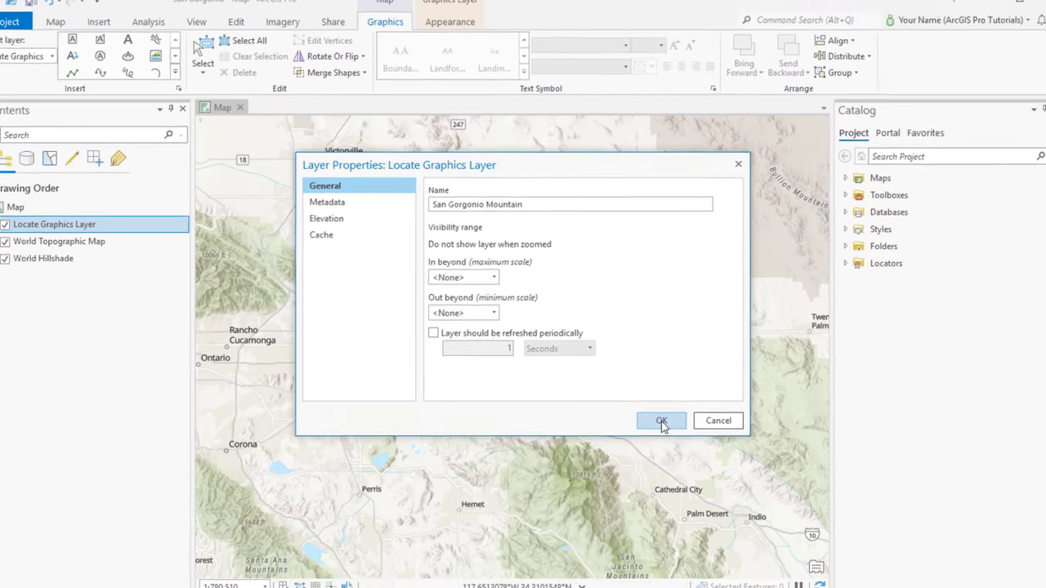
{"action": "left_click", "coordinate": [661, 422]}
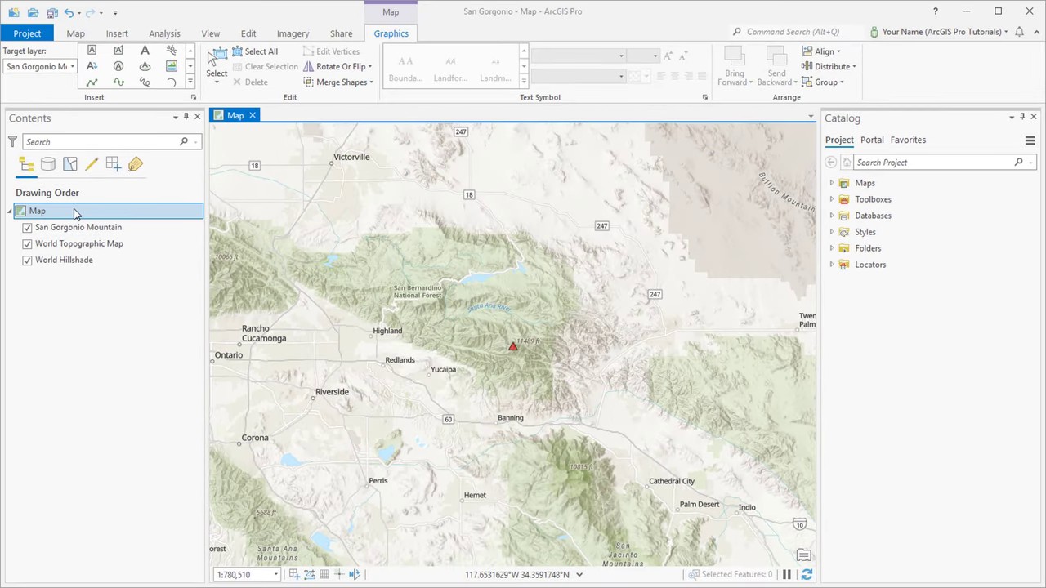
Rename the map from Map to 'San Gorgonio' and save the project.
{"action": "right_click", "coordinate": [73, 213]}
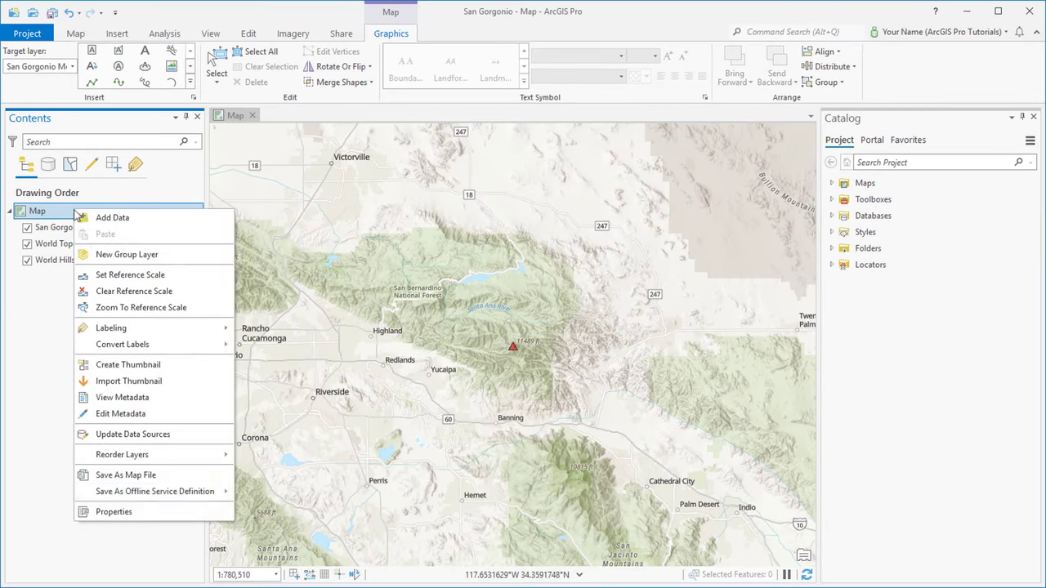
{"action": "left_click", "coordinate": [136, 511]}
{"action": "double_click", "coordinate": [495, 191]}
{"action": "type", "text": "San Gorgo"}
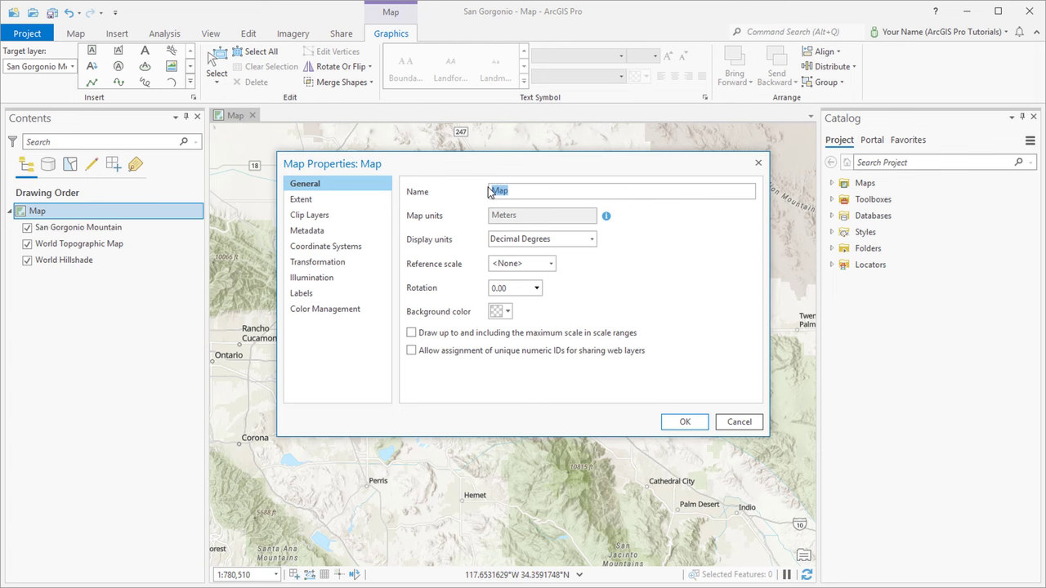
{"action": "type", "text": "nio"}
{"action": "left_click", "coordinate": [685, 422]}
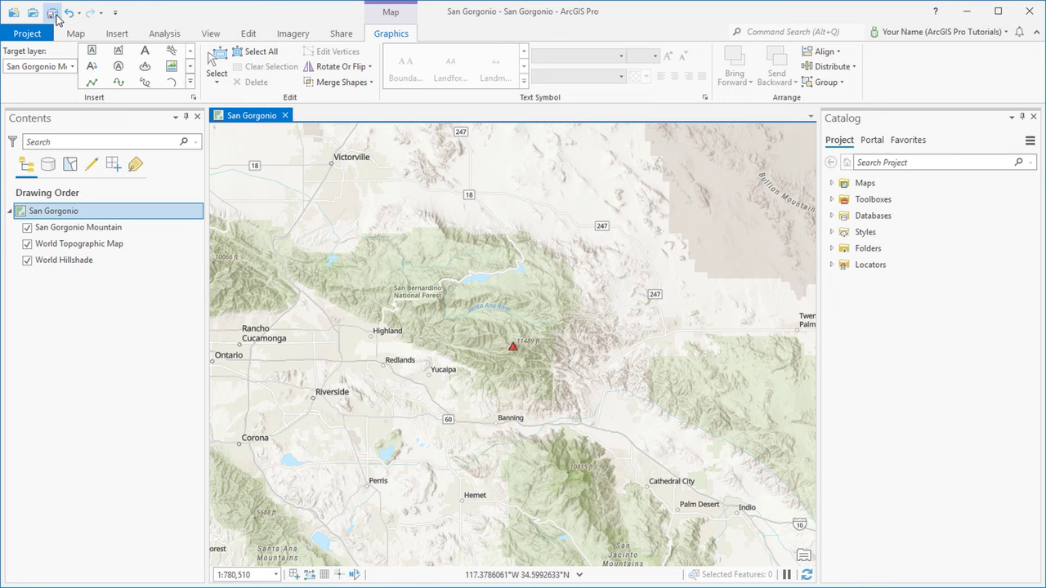
{"action": "left_click", "coordinate": [56, 15]}
{"action": "left_click", "coordinate": [76, 36]}
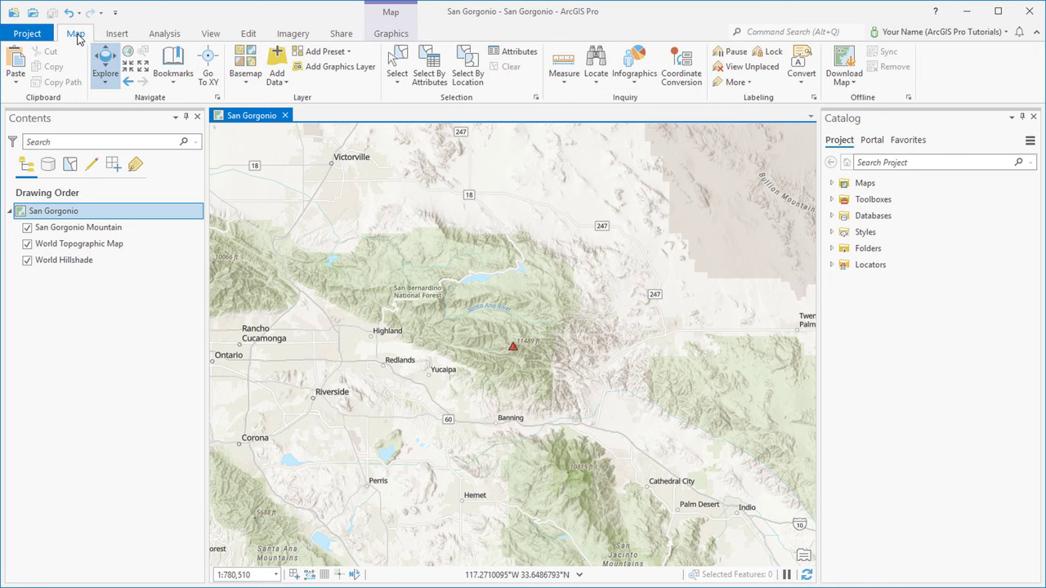
Switch the basemap to World Imagery and add Living Atlas 'Wilderness Areas in the United States'.
{"action": "left_click", "coordinate": [245, 63]}
{"action": "left_click", "coordinate": [260, 129]}
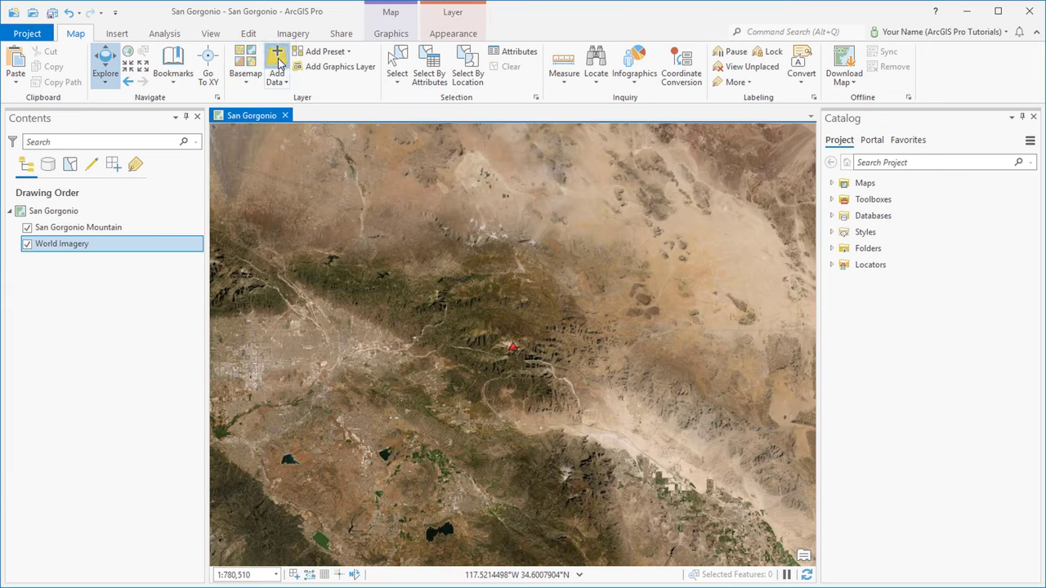
{"action": "left_click", "coordinate": [277, 57]}
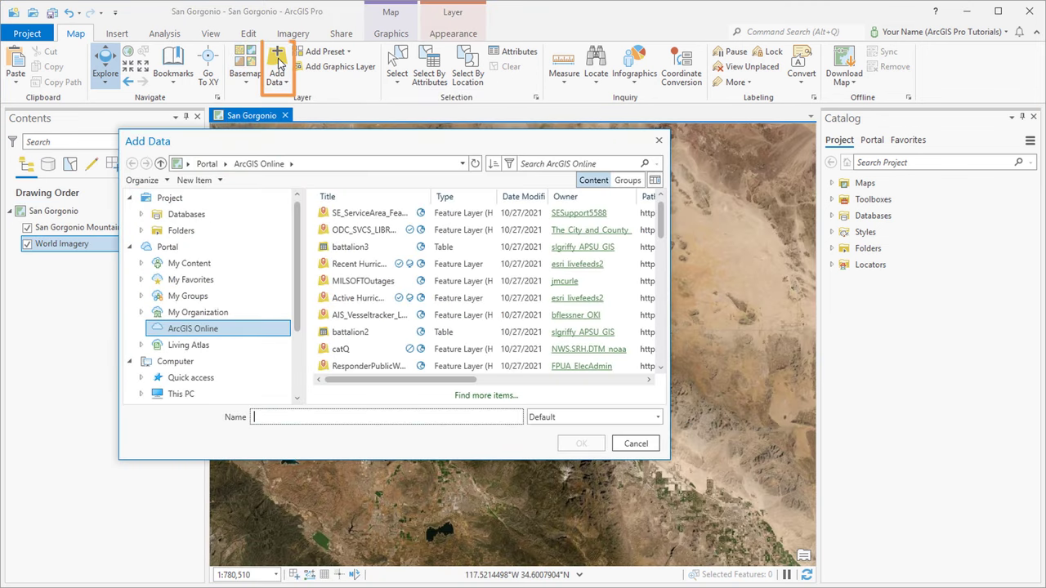
{"action": "left_click", "coordinate": [185, 347]}
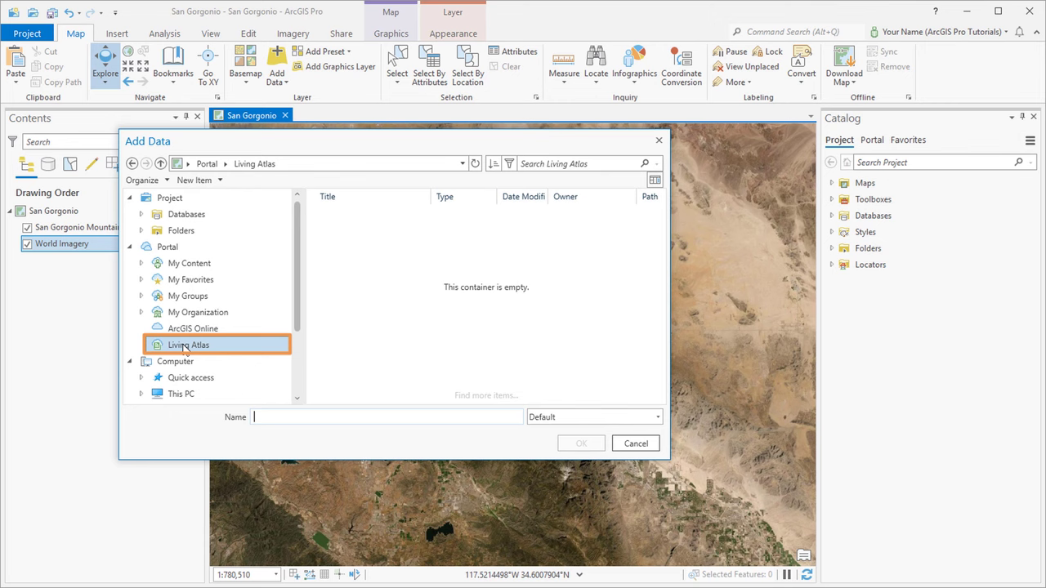
{"action": "left_click", "coordinate": [551, 164]}
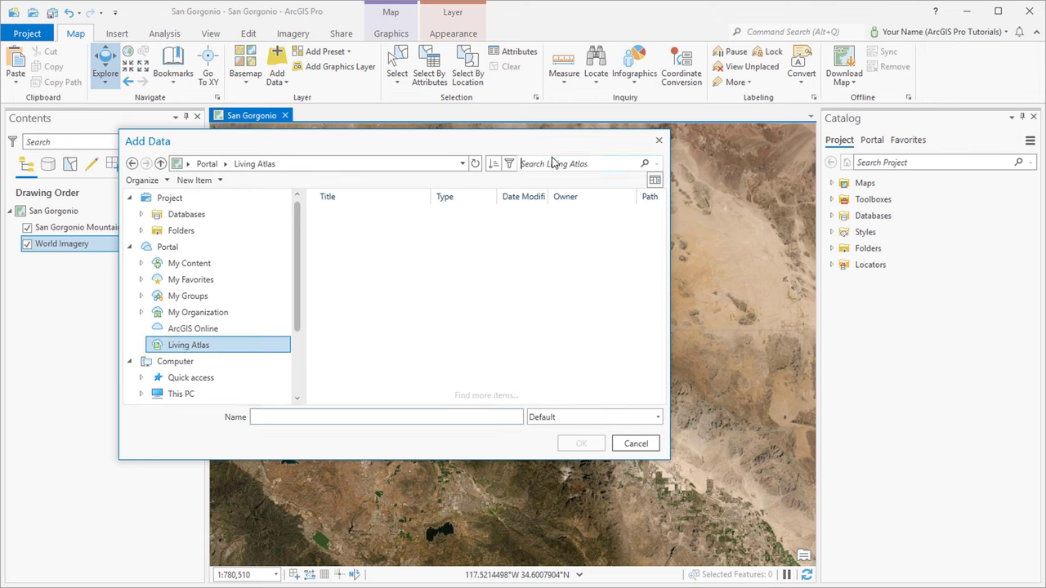
{"action": "type", "text": "wilderness"}
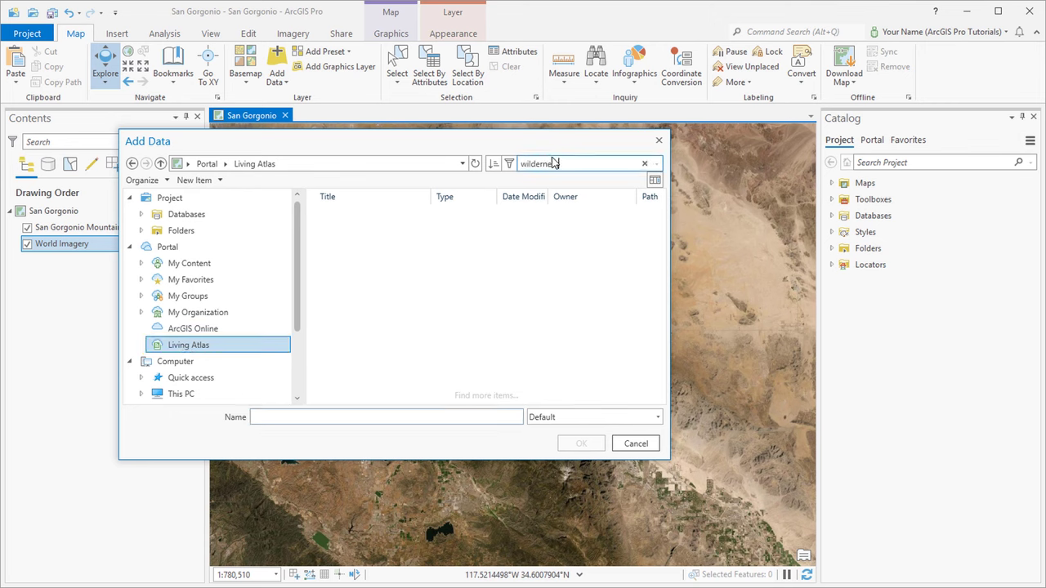
{"action": "key", "text": "Return"}
{"action": "left_click", "coordinate": [384, 214]}
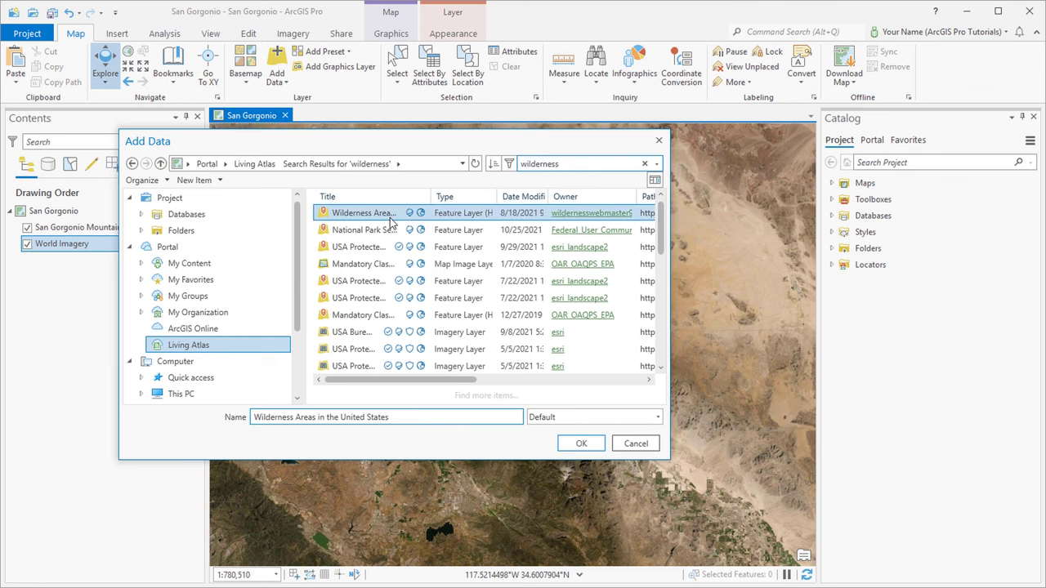
{"action": "left_click_drag", "start_coordinate": [428, 197], "coordinate": [507, 192]}
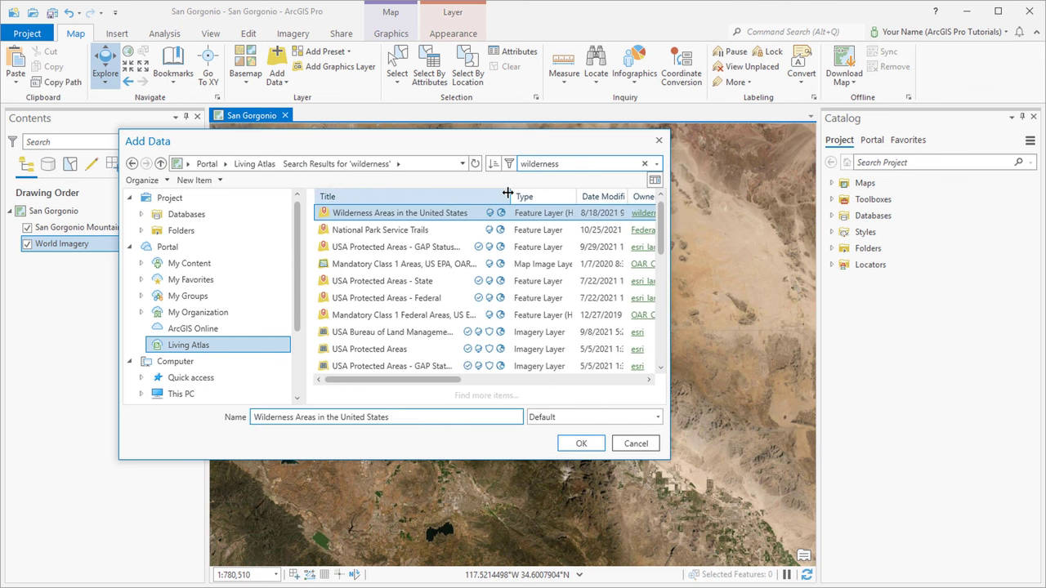
{"action": "left_click", "coordinate": [580, 444]}
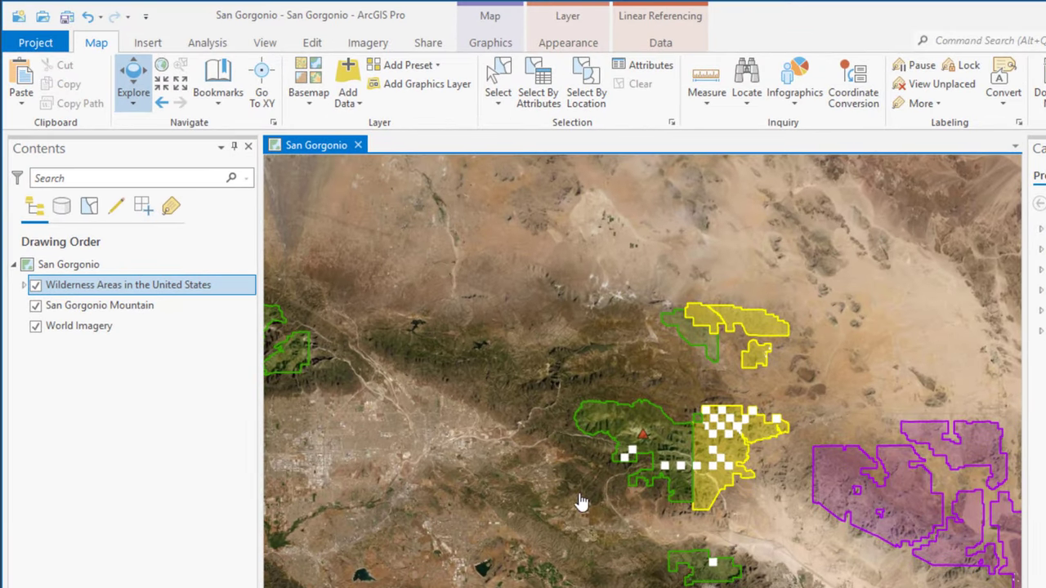
Expand Wilderness Areas and hide the Non-Federal Lands within Wilderness sublayer.
{"action": "left_click", "coordinate": [25, 285]}
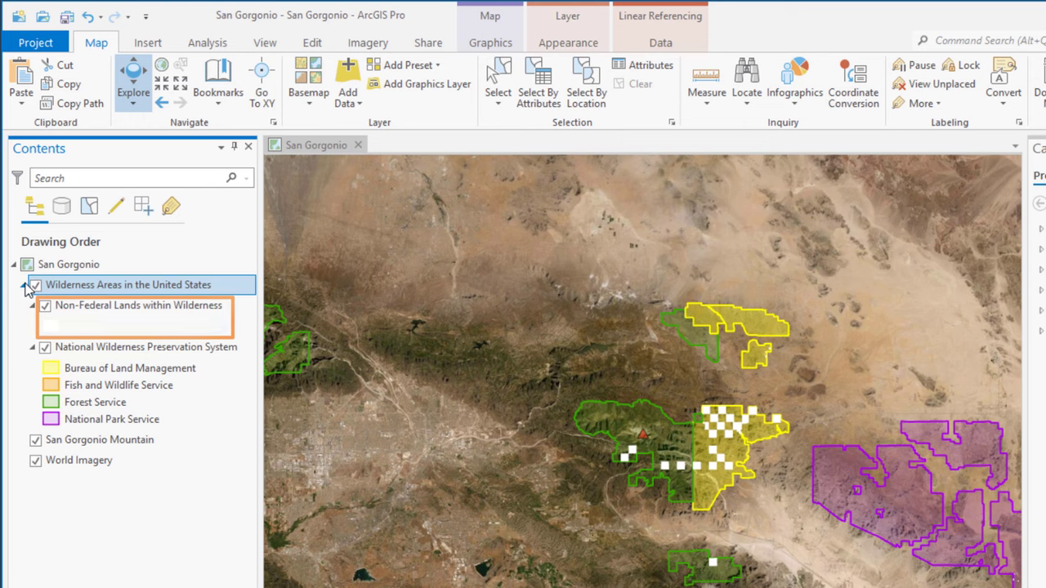
{"action": "left_click", "coordinate": [45, 308]}
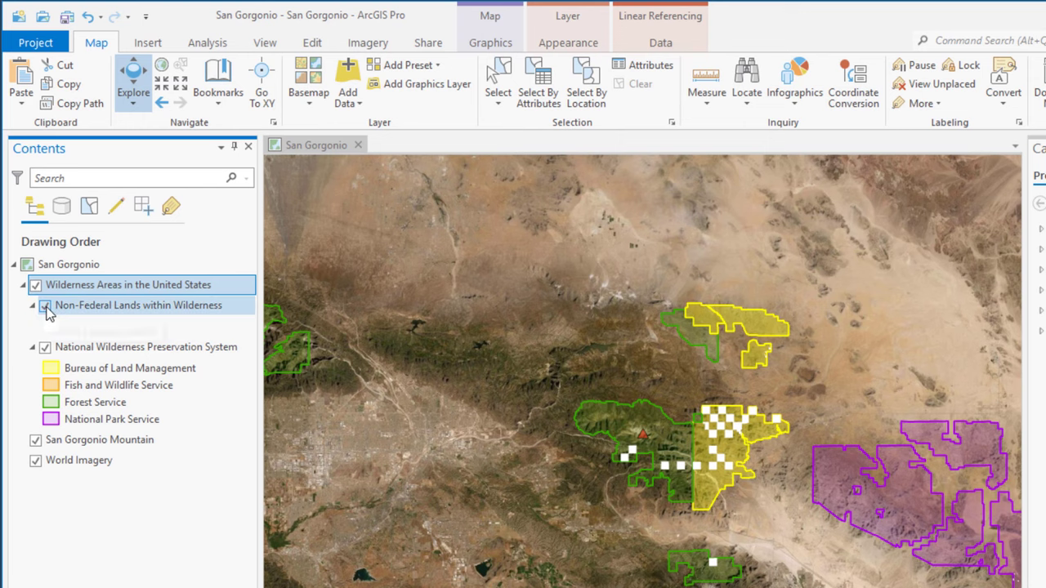
{"action": "left_click", "coordinate": [46, 308]}
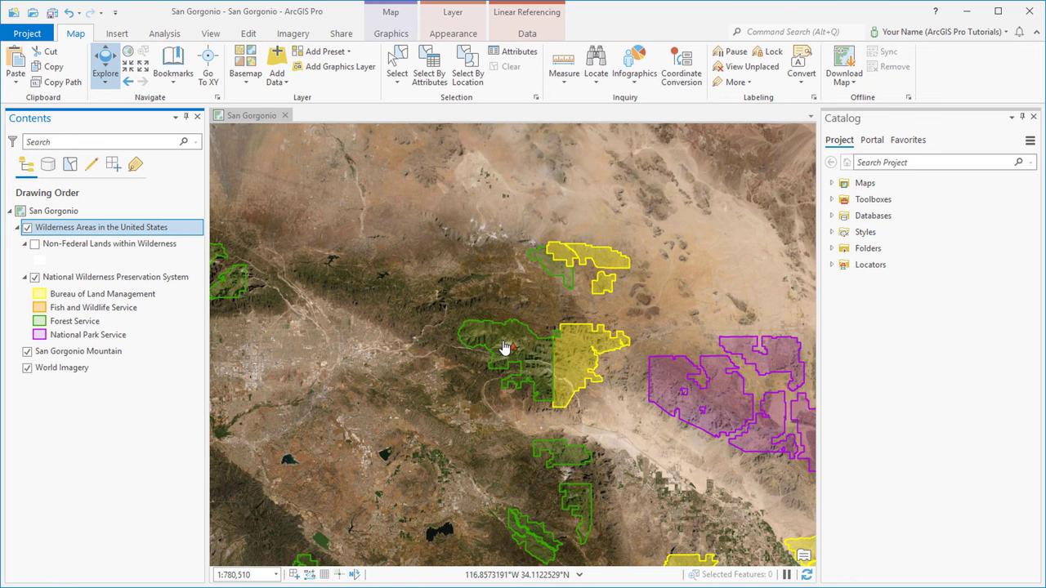
Inspect pop-ups for San Gorgonio, San Jacinto and a yellow wilderness polygon, then close them.
{"action": "left_click", "coordinate": [631, 428]}
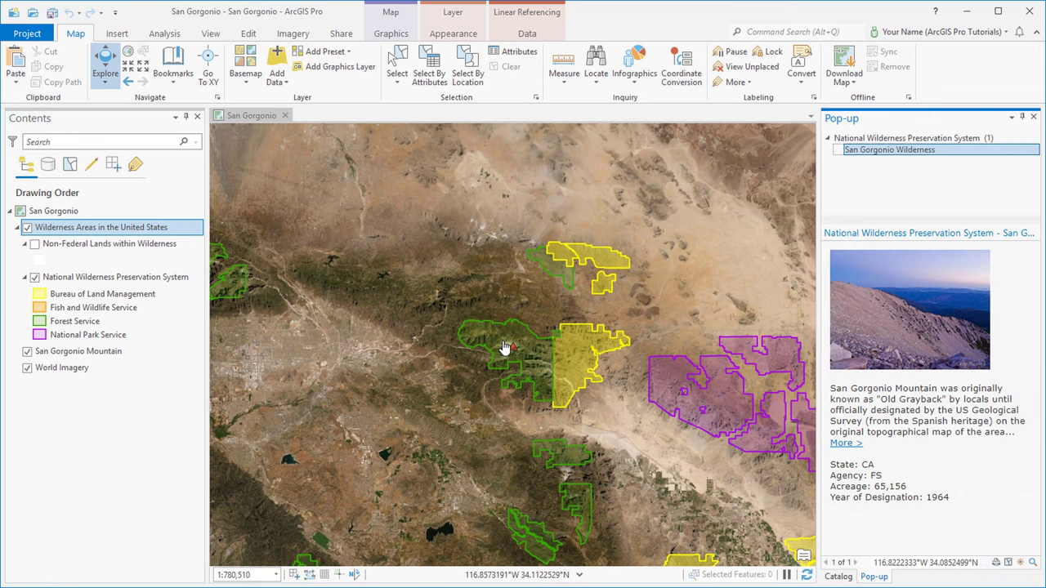
{"action": "left_click", "coordinate": [564, 459]}
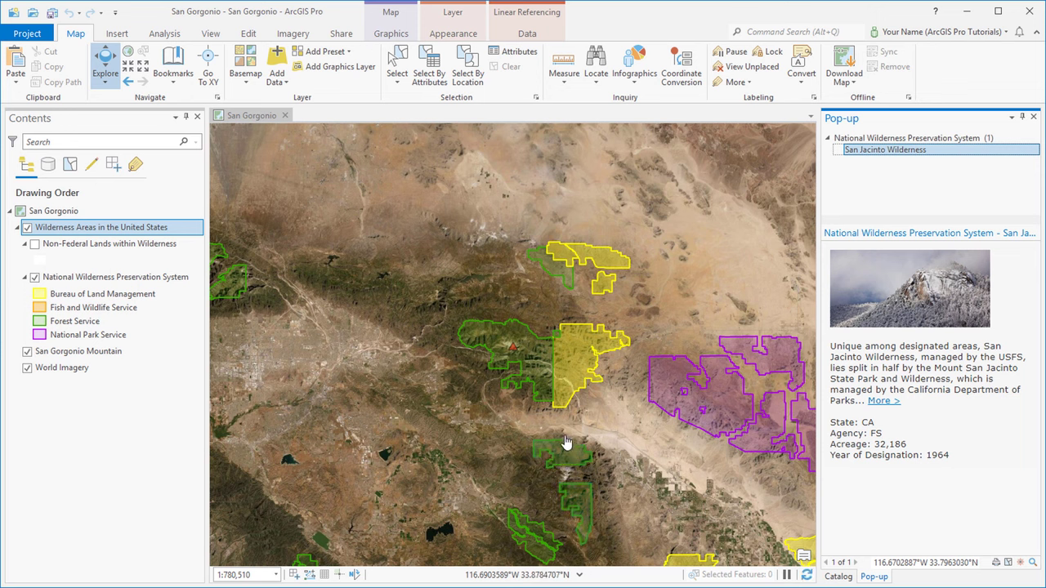
{"action": "left_click", "coordinate": [572, 357]}
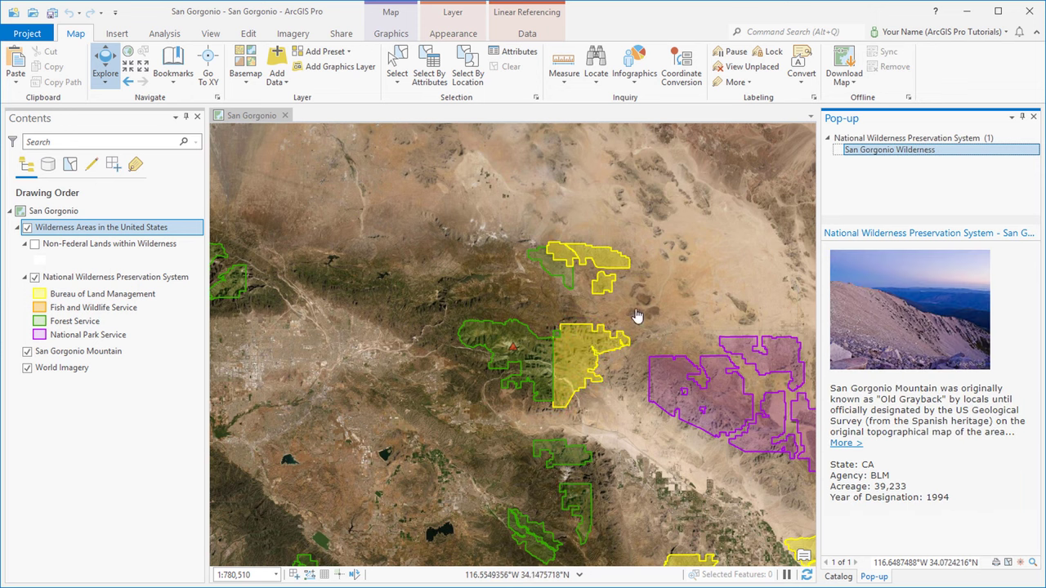
{"action": "left_click", "coordinate": [1033, 117]}
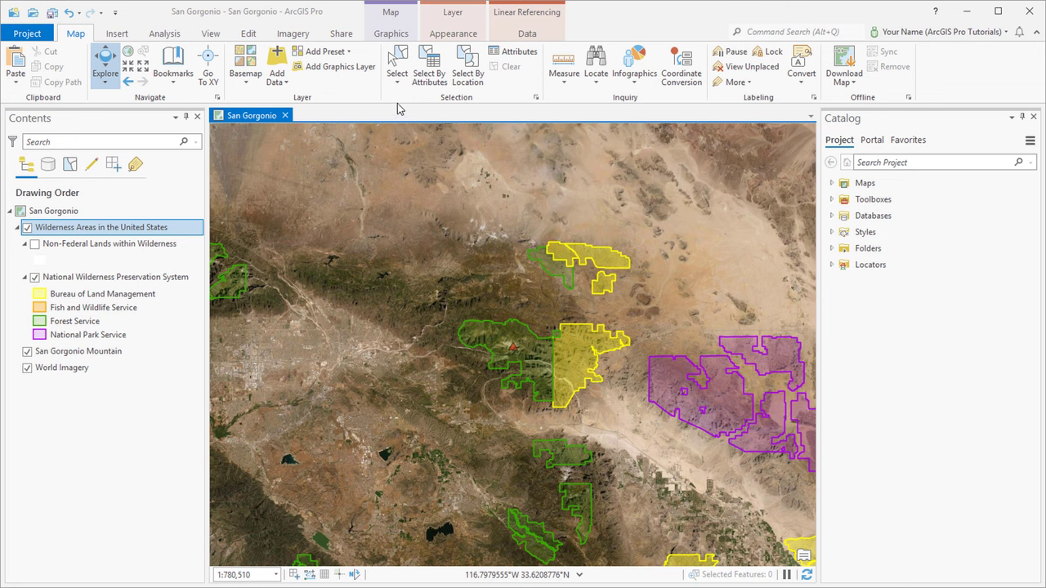
Select the San Gorgonio Wilderness polygon and make a new layer from the selection.
{"action": "left_click", "coordinate": [396, 64]}
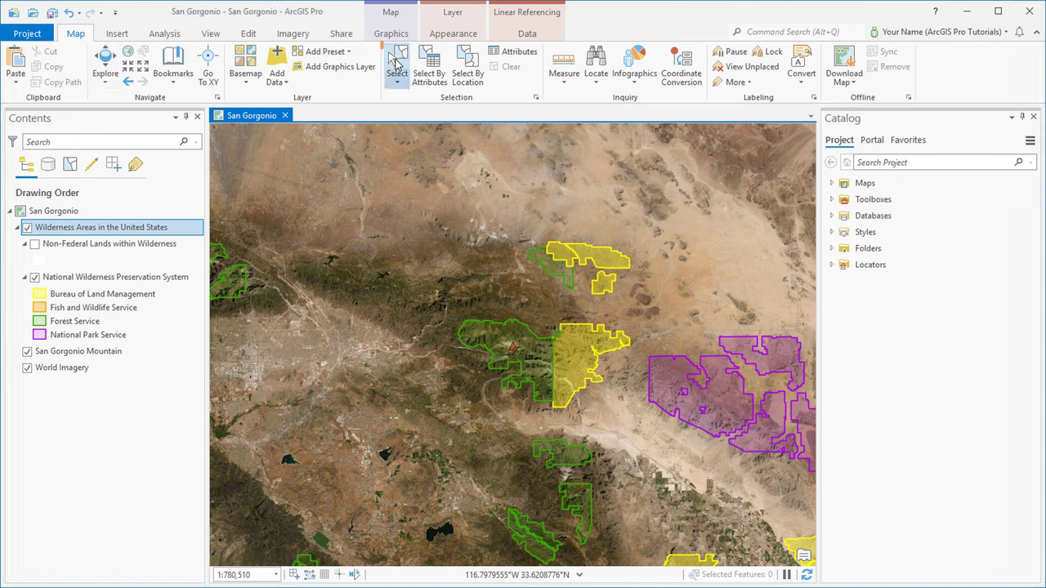
{"action": "left_click", "coordinate": [505, 343]}
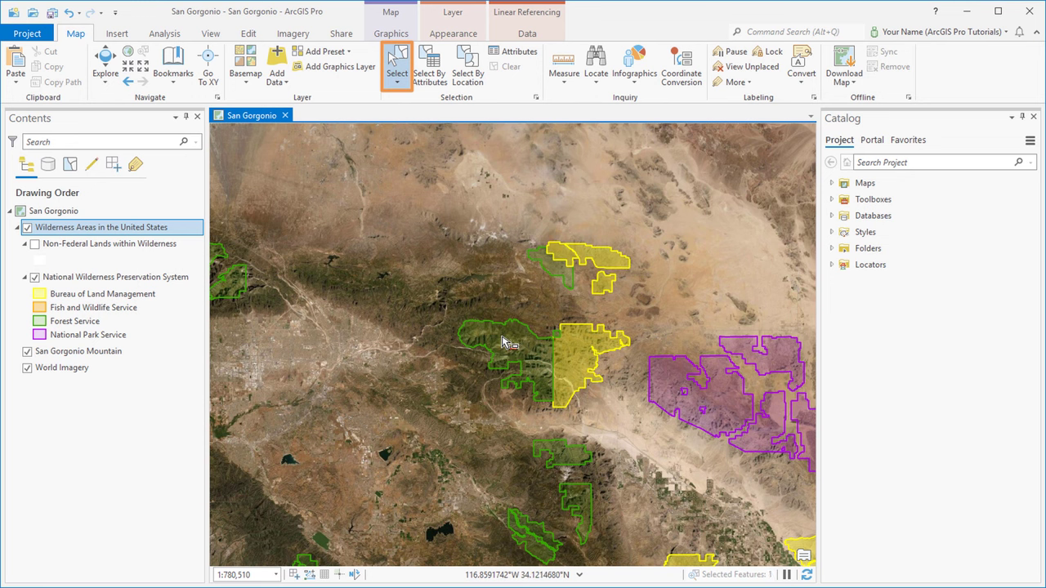
{"action": "left_click", "coordinate": [177, 277]}
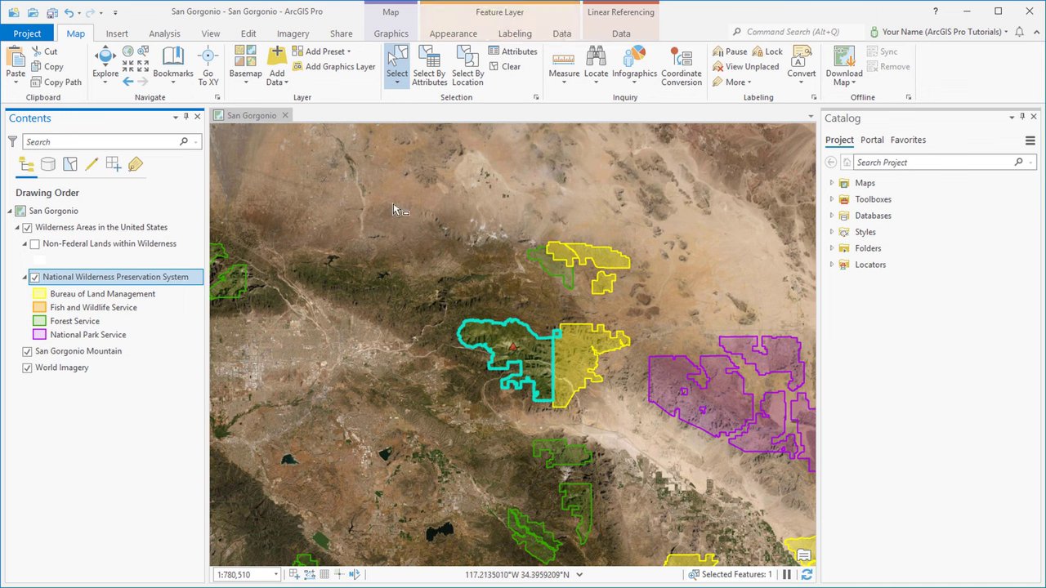
{"action": "left_click", "coordinate": [561, 33]}
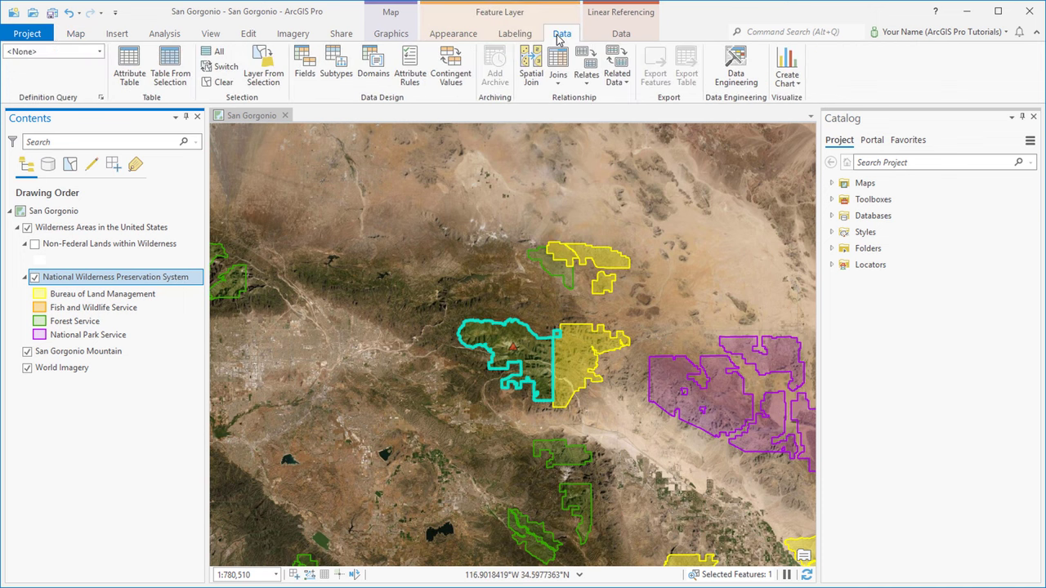
{"action": "left_click", "coordinate": [265, 67]}
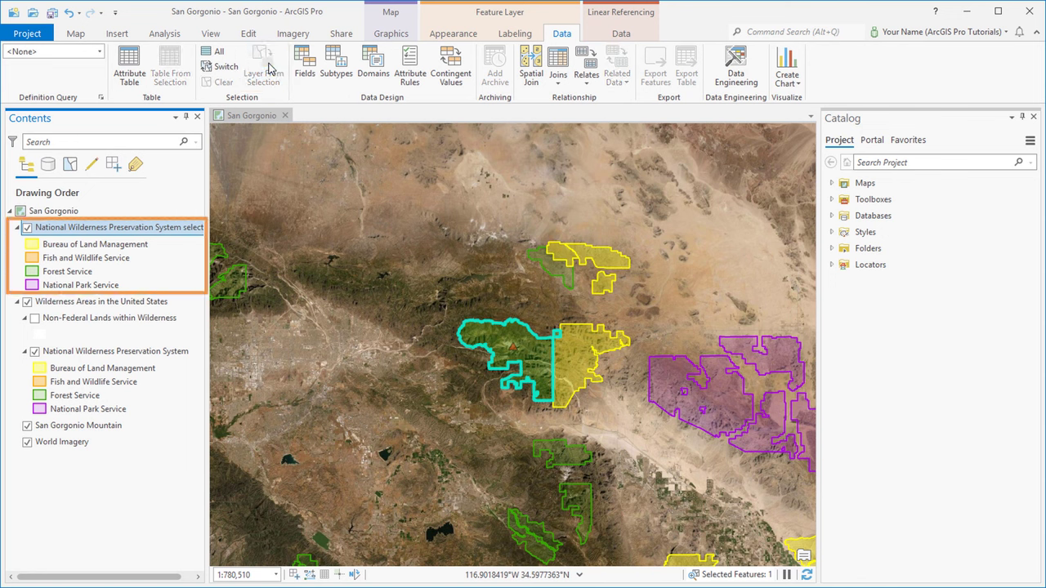
Remove the Wilderness Areas in the United States layer, leaving the selection layer.
{"action": "left_click", "coordinate": [139, 303]}
{"action": "right_click", "coordinate": [139, 304]}
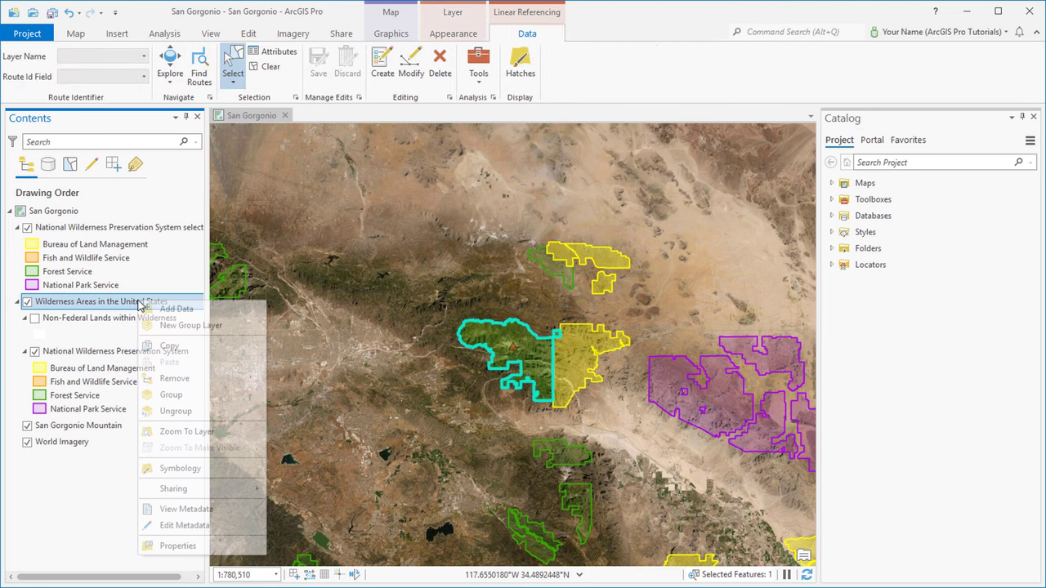
{"action": "left_click", "coordinate": [156, 379]}
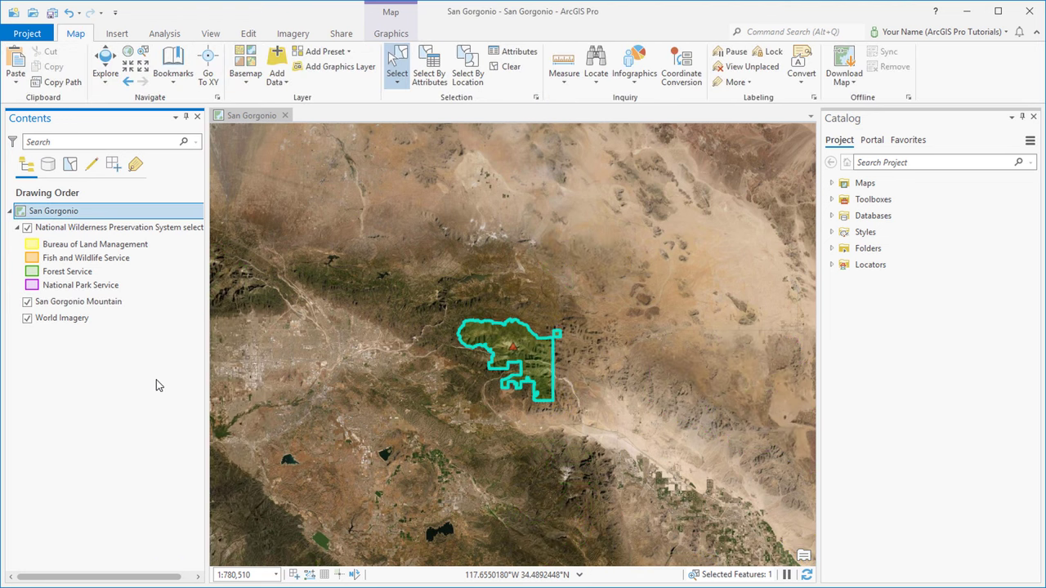
{"action": "left_click", "coordinate": [156, 229]}
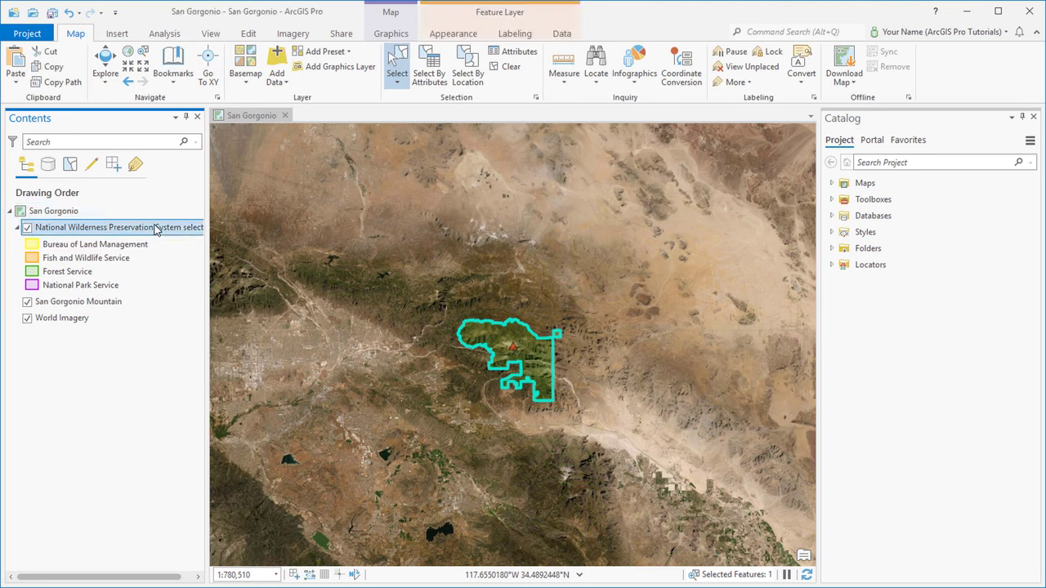
Set the selection layer's symbology to Single Symbol with an Apple Dust fill.
{"action": "right_click", "coordinate": [156, 229]}
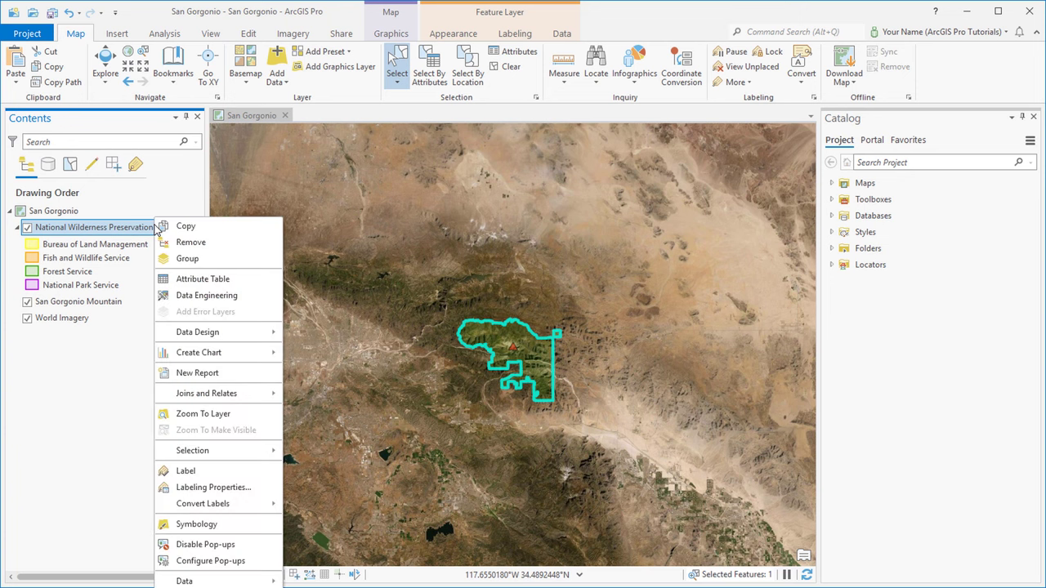
{"action": "left_click", "coordinate": [194, 524]}
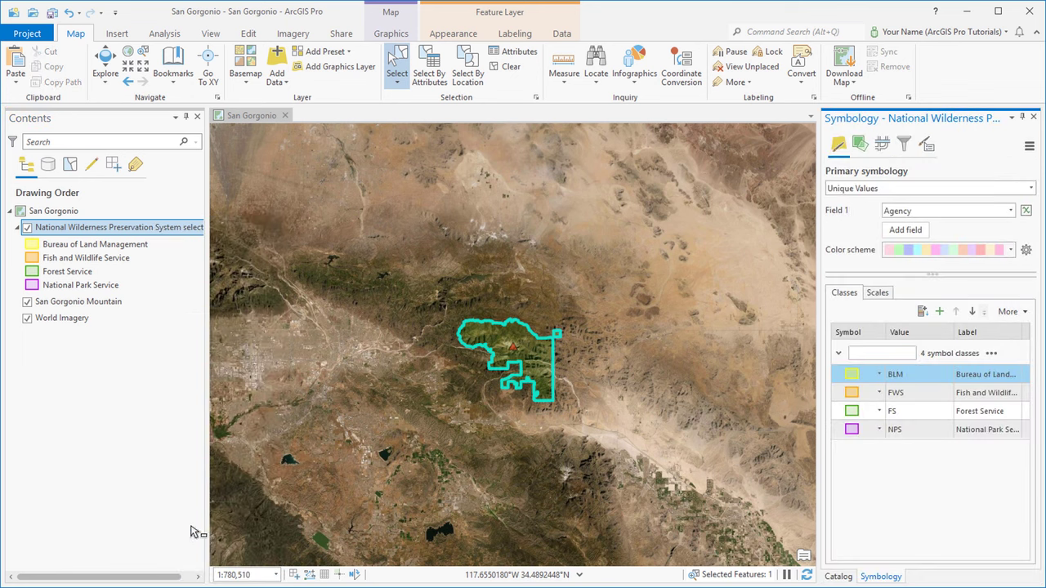
{"action": "left_click", "coordinate": [1029, 189]}
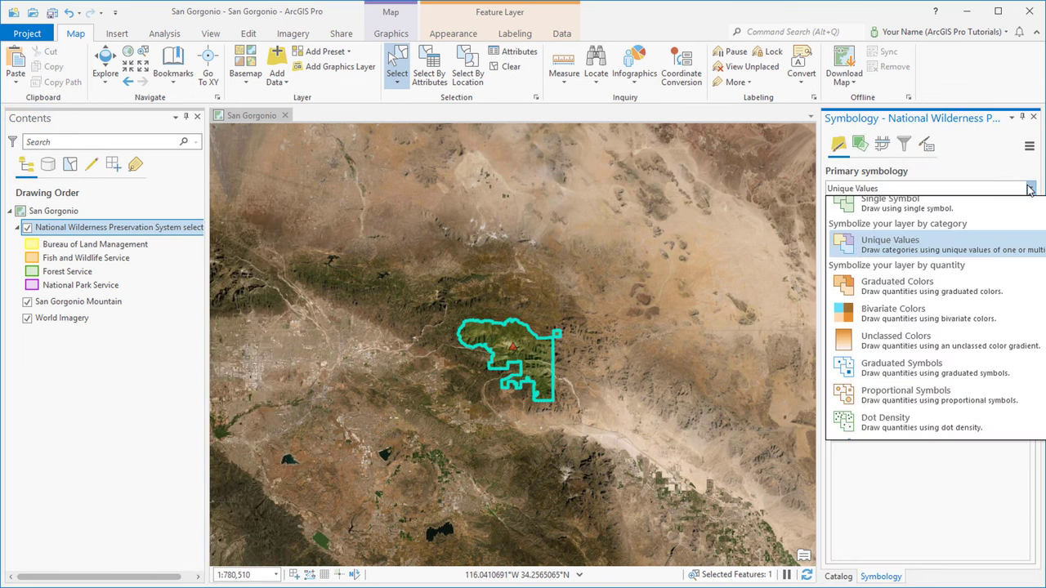
{"action": "left_click", "coordinate": [950, 210]}
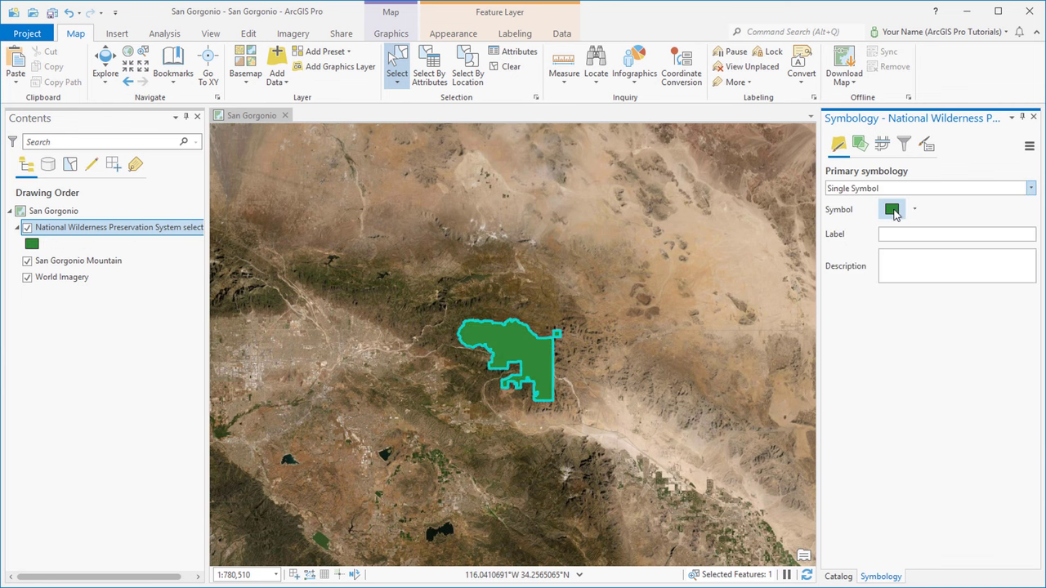
{"action": "left_click", "coordinate": [893, 211]}
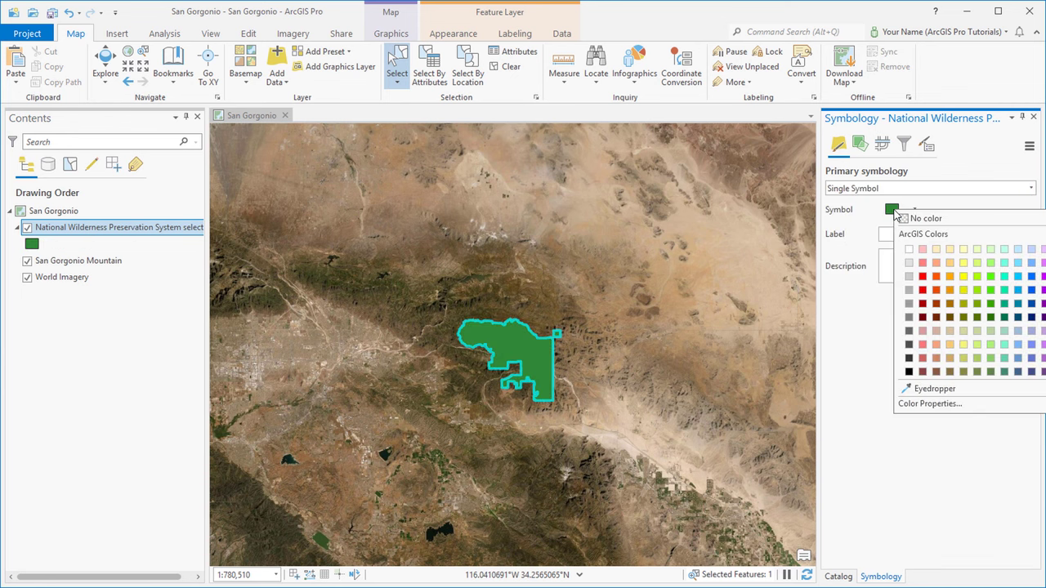
{"action": "left_click", "coordinate": [978, 336]}
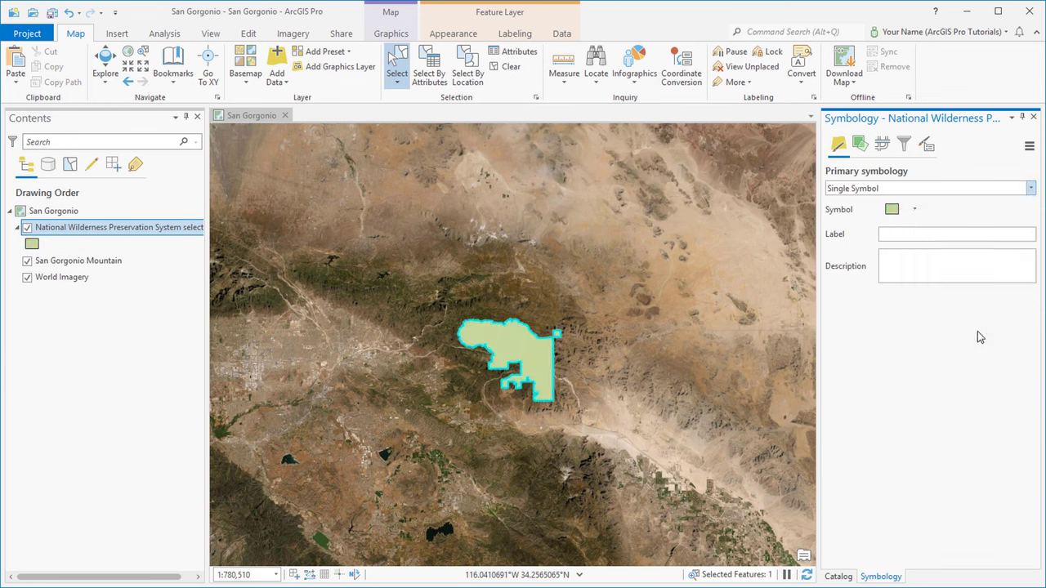
Rename the selection layer to 'San Gorgonio Wilderness - Forest Service'.
{"action": "double_click", "coordinate": [174, 235]}
{"action": "triple_click", "coordinate": [428, 194]}
{"action": "type", "text": "San Gorgo"}
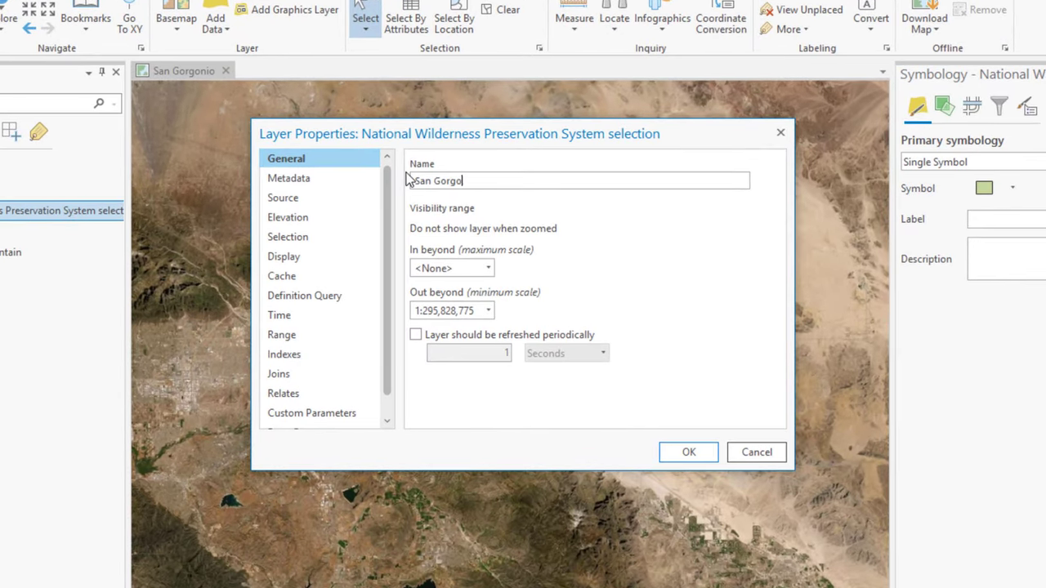
{"action": "type", "text": "nio Wilderness - Forest Service"}
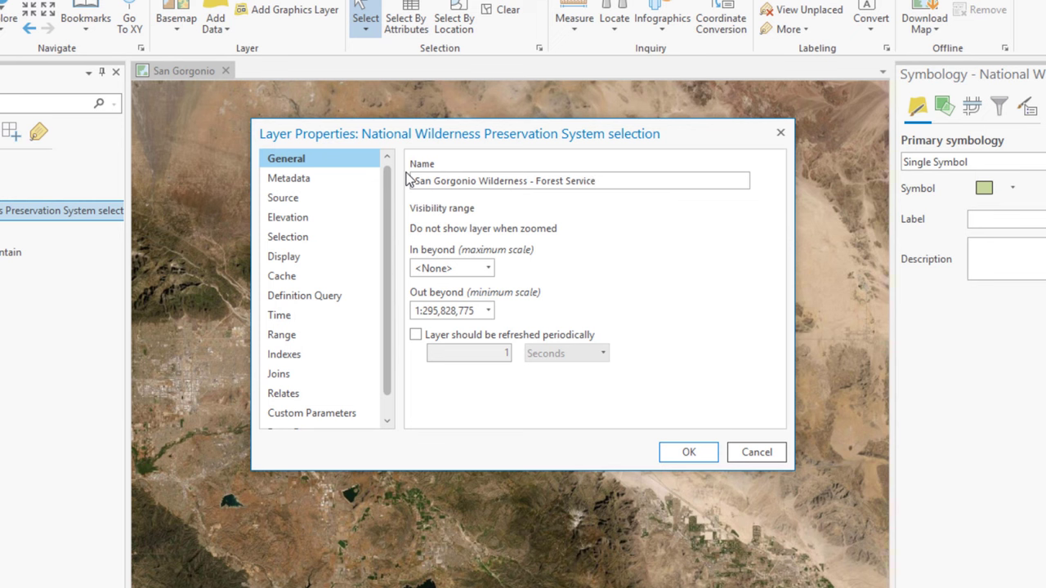
{"action": "left_click", "coordinate": [311, 200]}
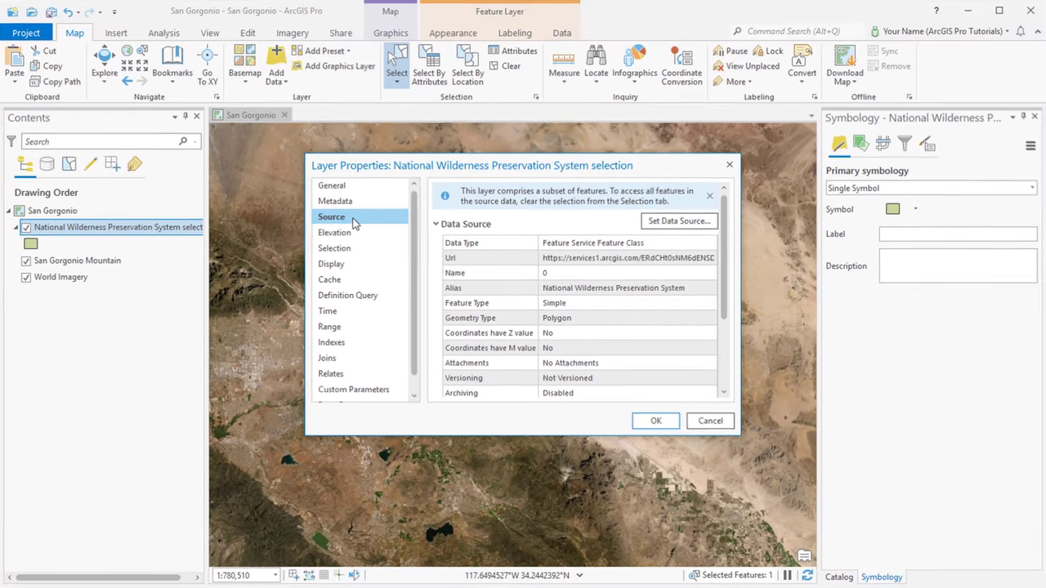
{"action": "left_click", "coordinate": [655, 421]}
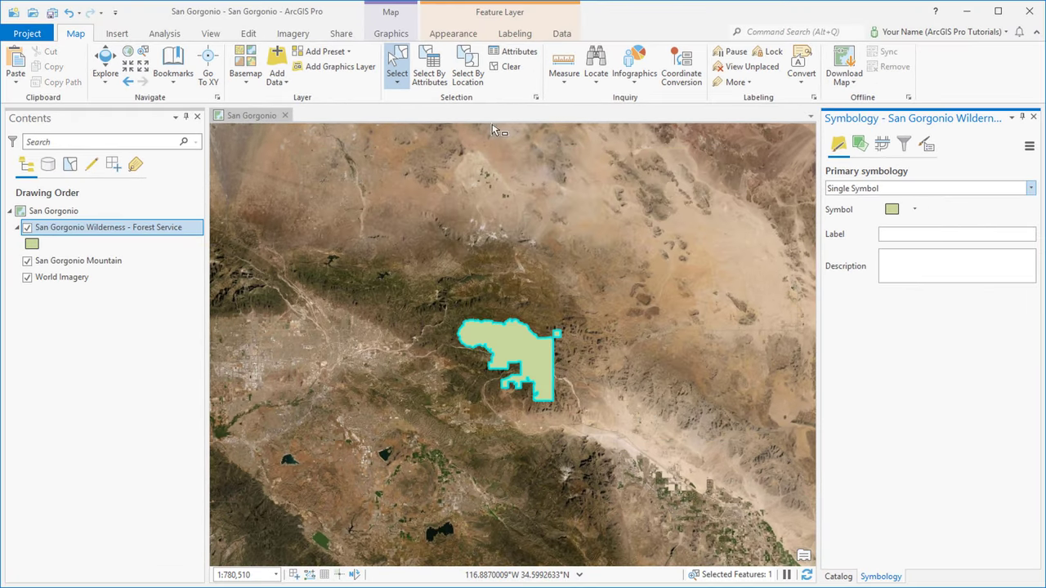
Give the wilderness layer 30% transparency and move San Gorgonio Mountain above it.
{"action": "left_click", "coordinate": [453, 36]}
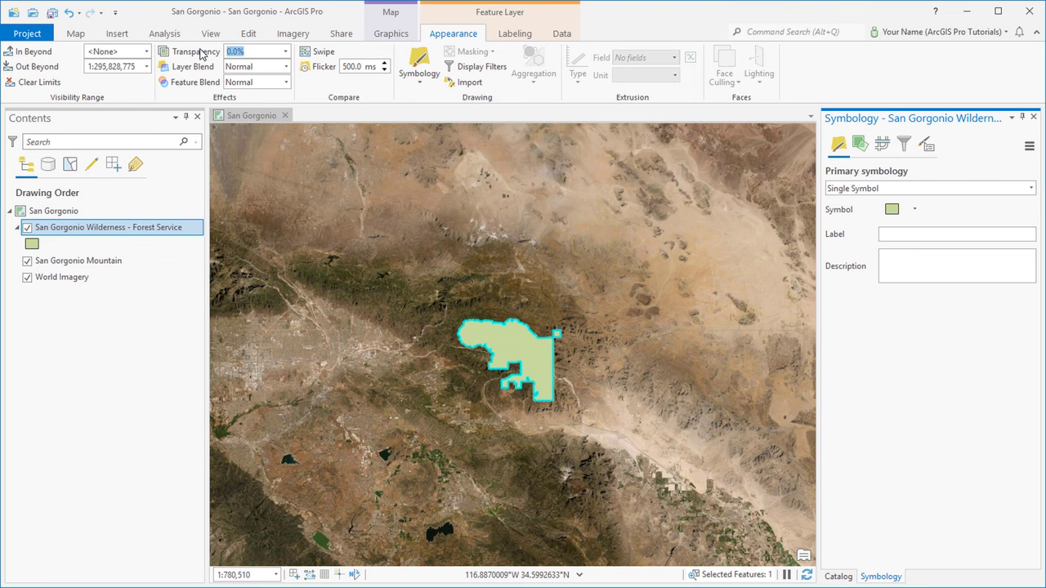
{"action": "type", "text": "30"}
{"action": "key", "text": "Return"}
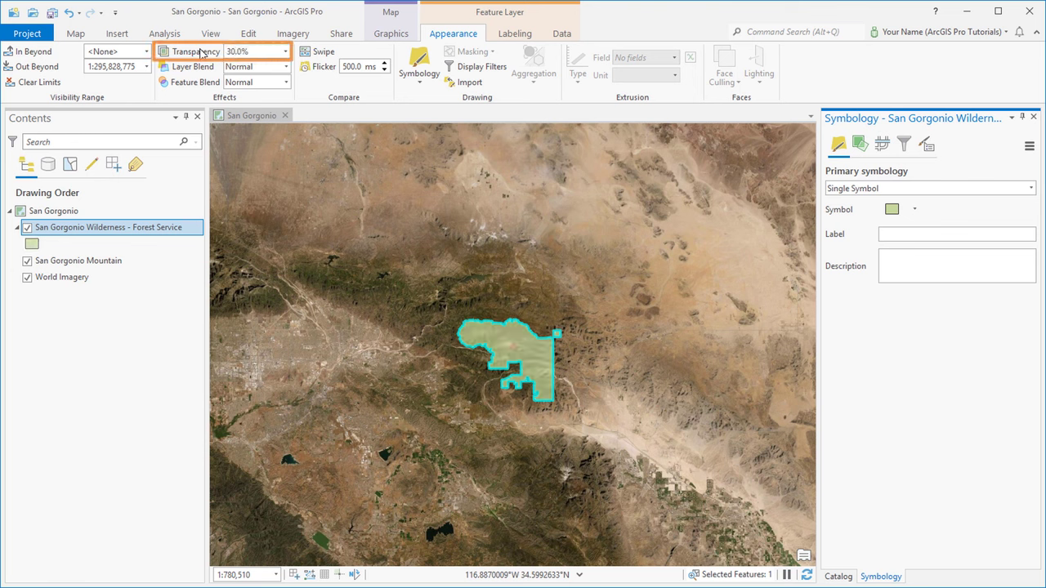
{"action": "left_click_drag", "start_coordinate": [117, 259], "coordinate": [119, 229]}
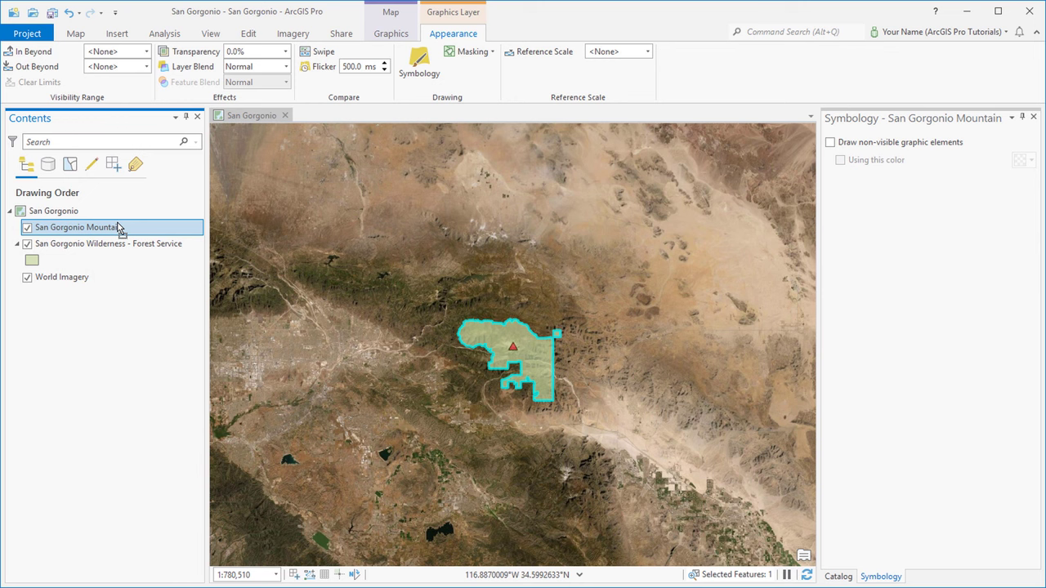
Zoom to the selected wilderness, bookmark it as 'San Gorgonio Wilderness', clear the selection, and save.
{"action": "left_click", "coordinate": [78, 34]}
{"action": "left_click", "coordinate": [146, 54]}
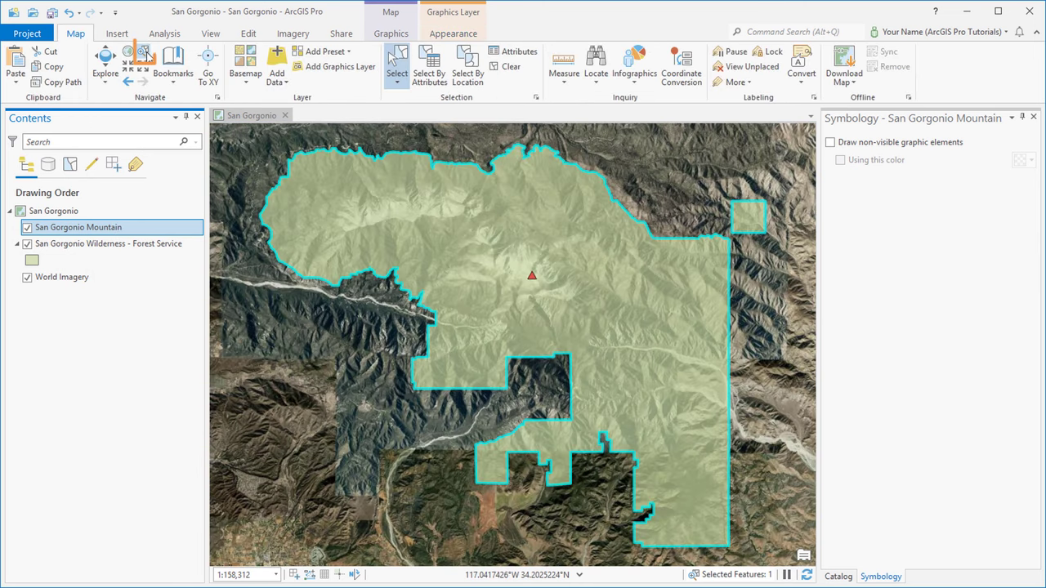
{"action": "left_click", "coordinate": [172, 61]}
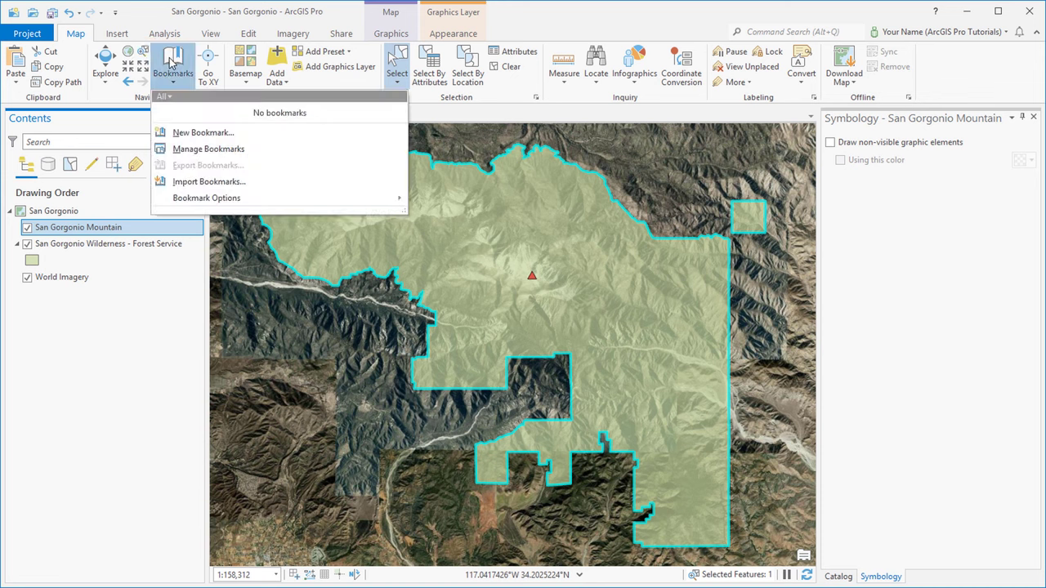
{"action": "left_click", "coordinate": [188, 133]}
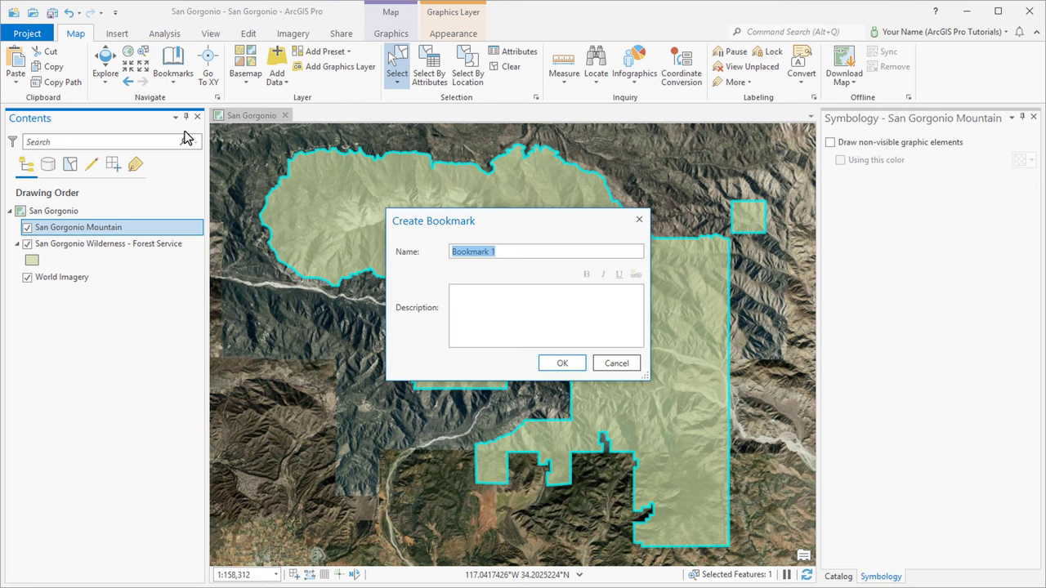
{"action": "type", "text": "San Gorgonio Wilde"}
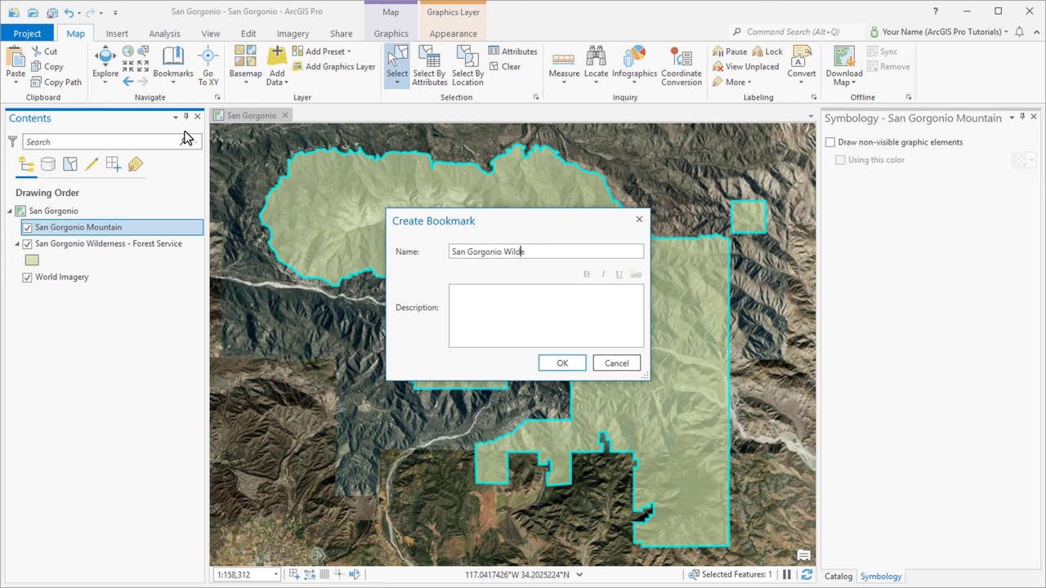
{"action": "type", "text": "rness"}
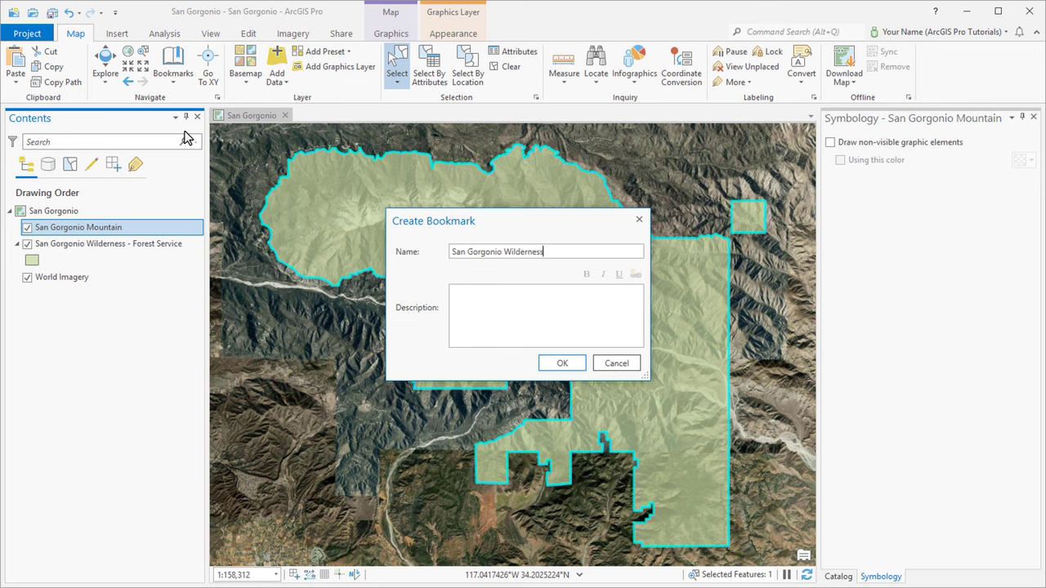
{"action": "left_click", "coordinate": [562, 365]}
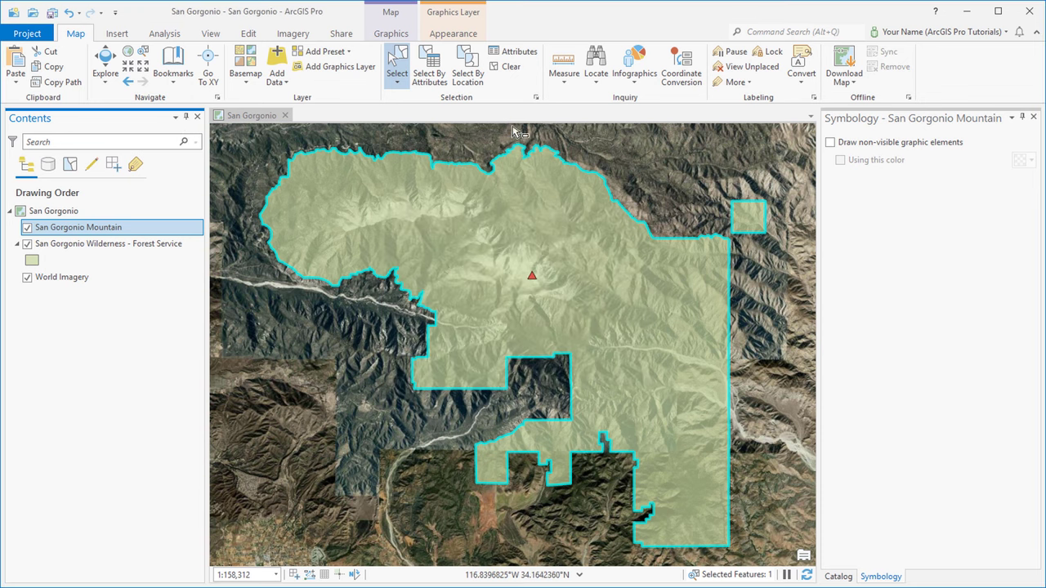
{"action": "left_click", "coordinate": [510, 67]}
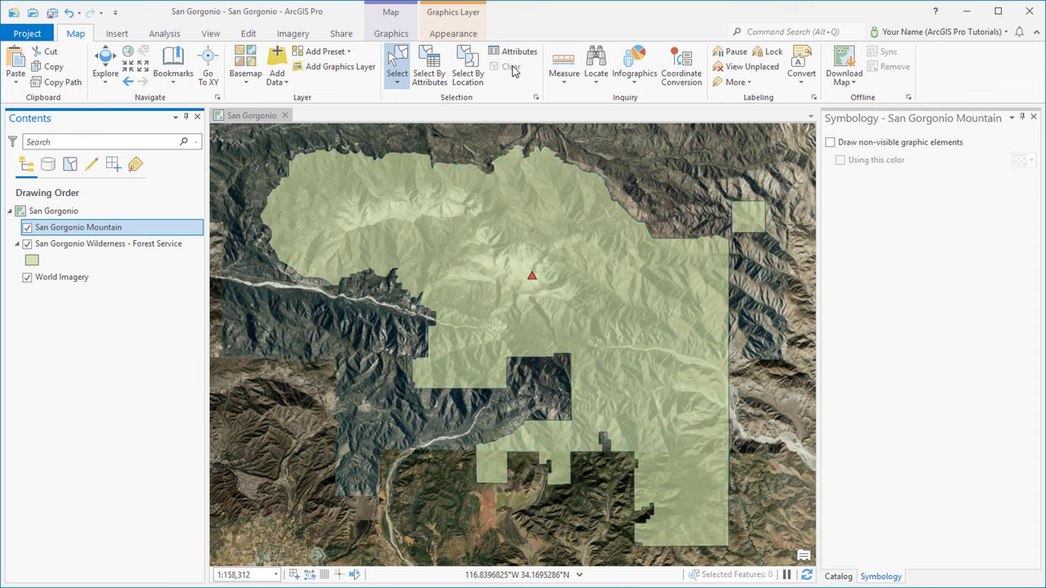
{"action": "left_click", "coordinate": [52, 12]}
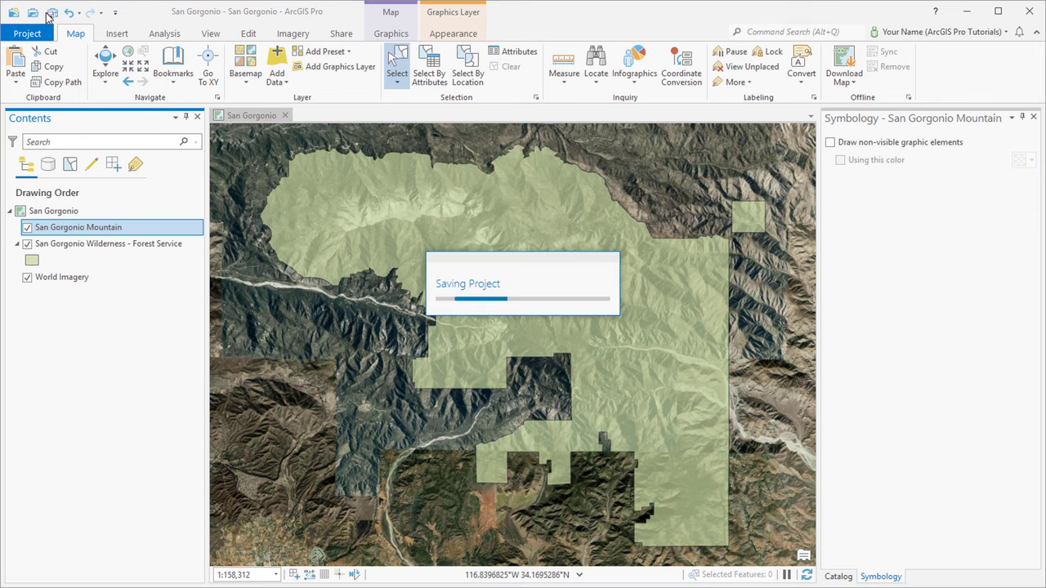
Search ArcGIS Online for 'southern california critical habitat' and add that layer to the map.
{"action": "left_click", "coordinate": [278, 59]}
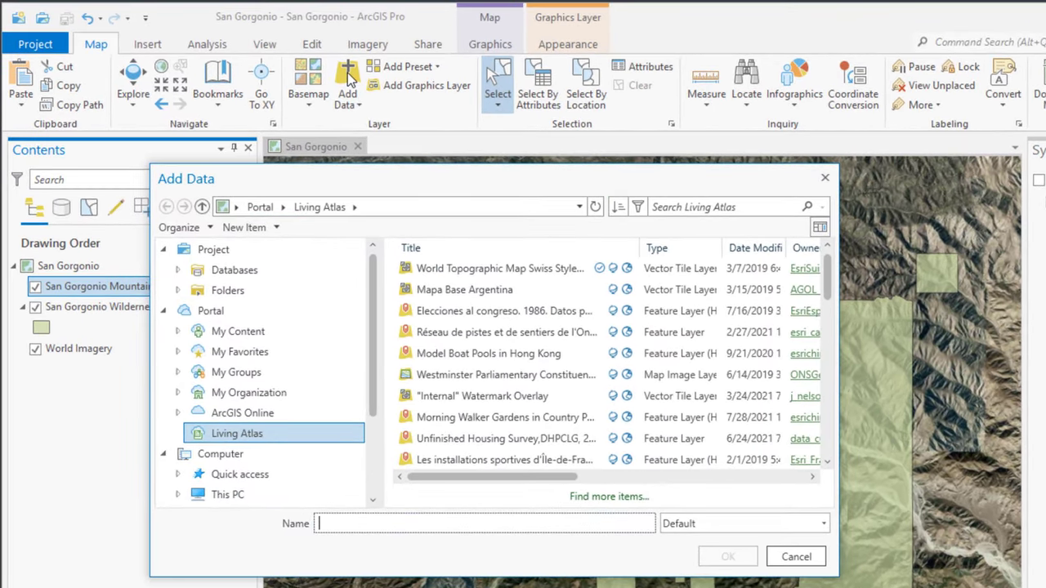
{"action": "left_click", "coordinate": [238, 398]}
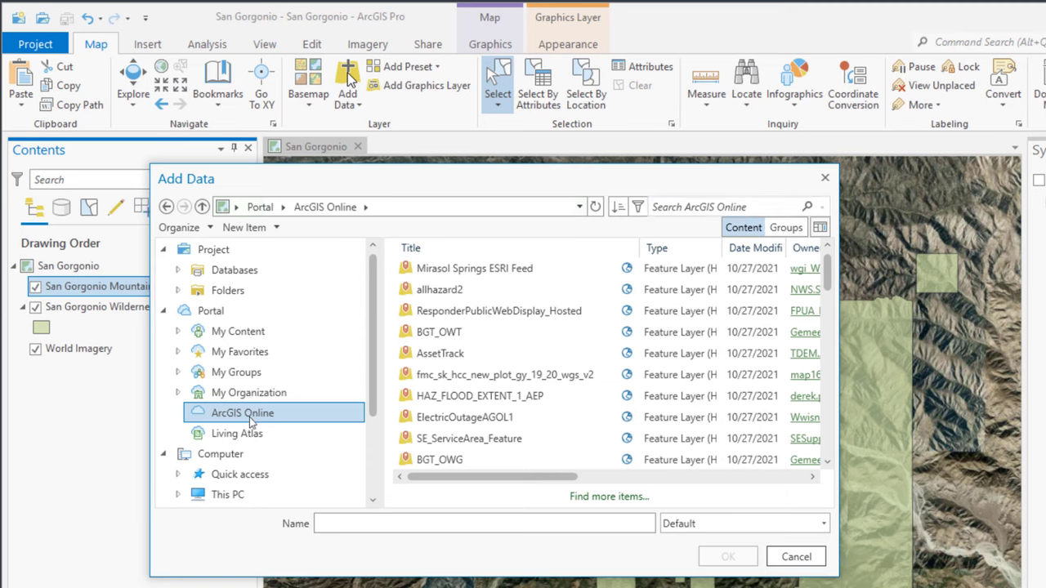
{"action": "left_click", "coordinate": [699, 207]}
{"action": "type", "text": "\"sout"}
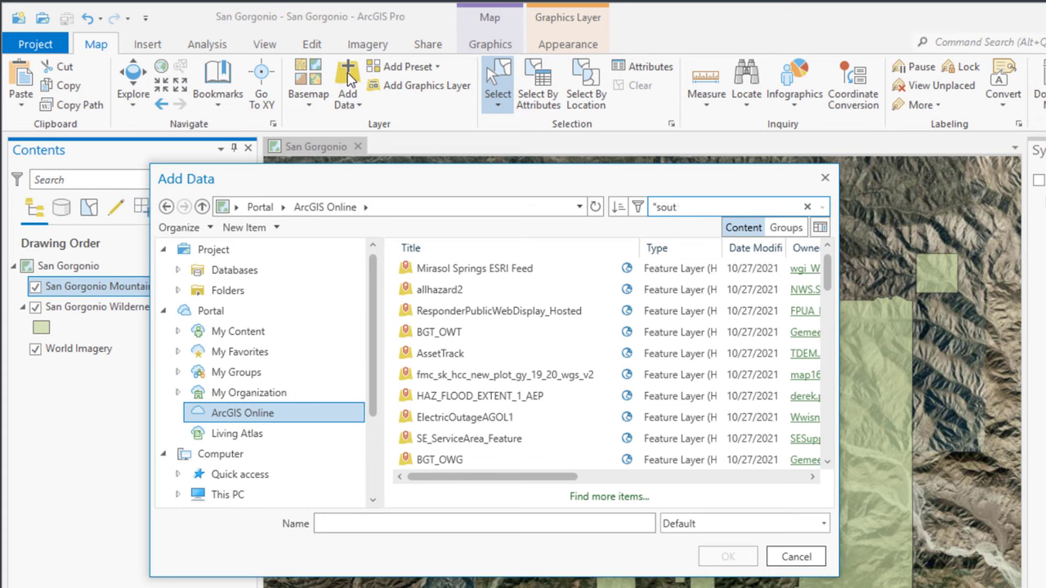
{"action": "type", "text": "hern california critical habitat\""}
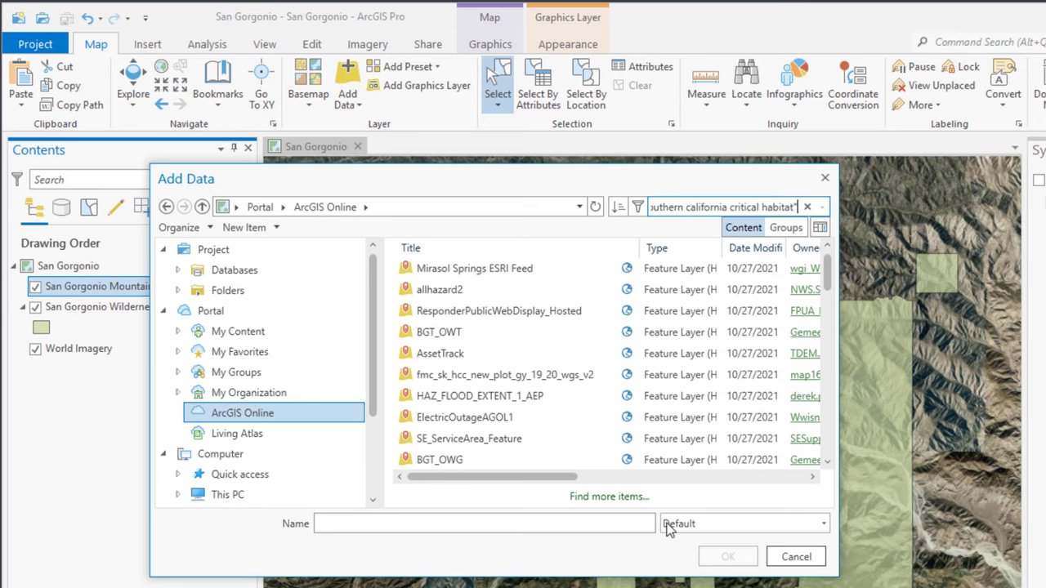
{"action": "key", "text": "Return"}
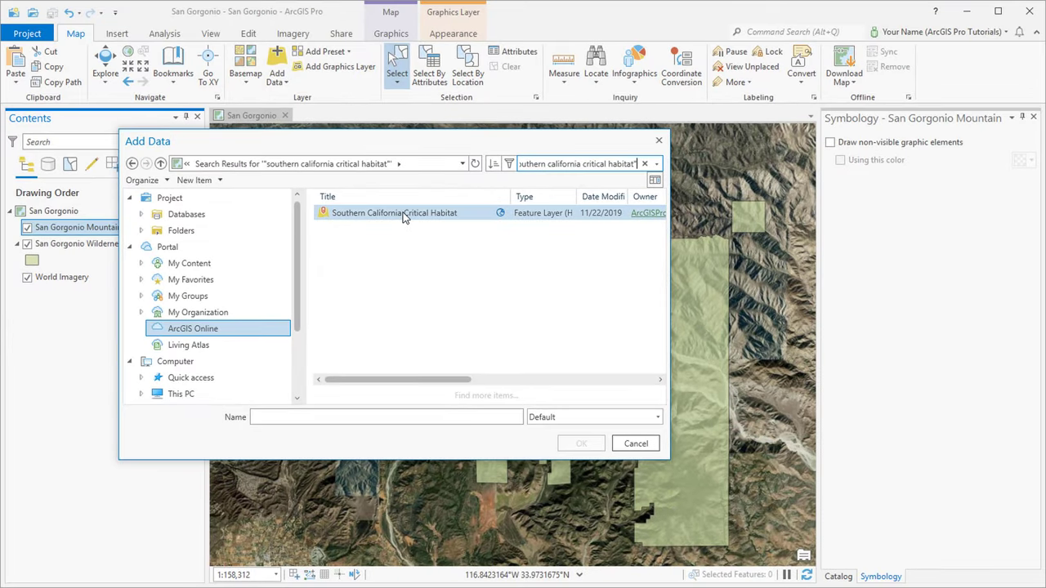
{"action": "left_click", "coordinate": [425, 228]}
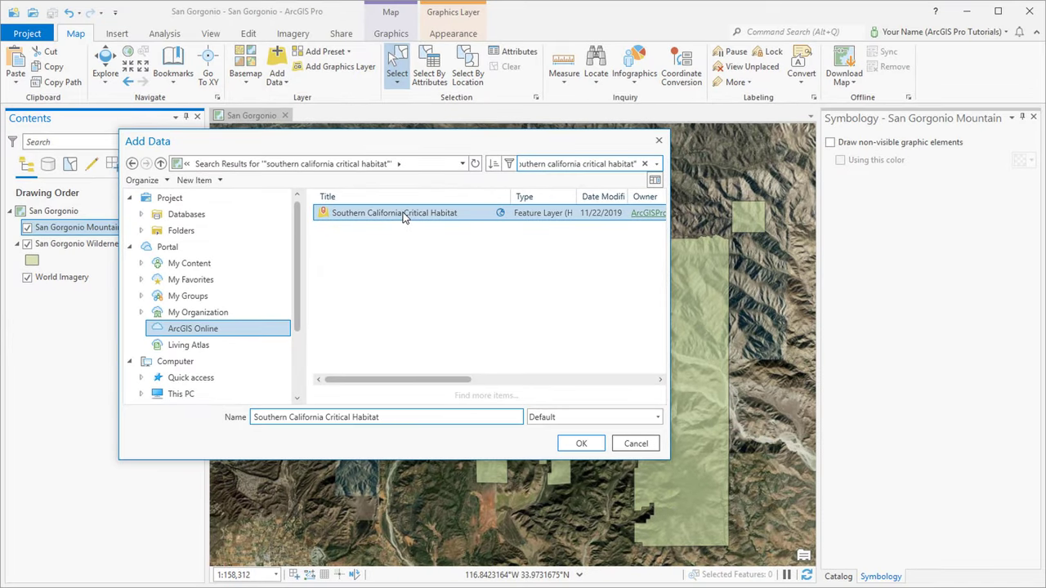
{"action": "left_click", "coordinate": [577, 445]}
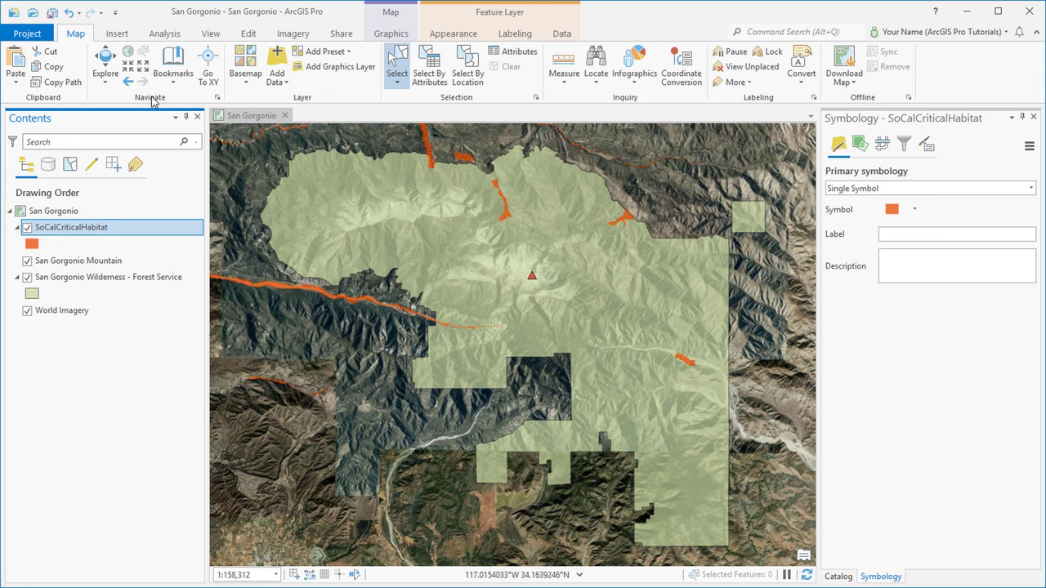
{"action": "left_click", "coordinate": [107, 59]}
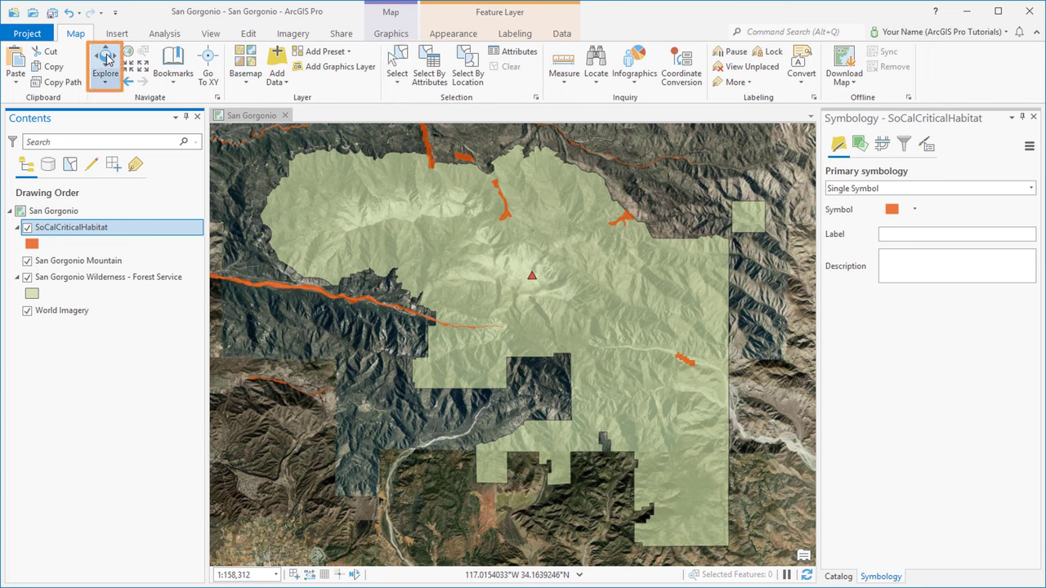
Identify two orange habitat areas on the map to see which species they cover.
{"action": "left_click", "coordinate": [505, 218]}
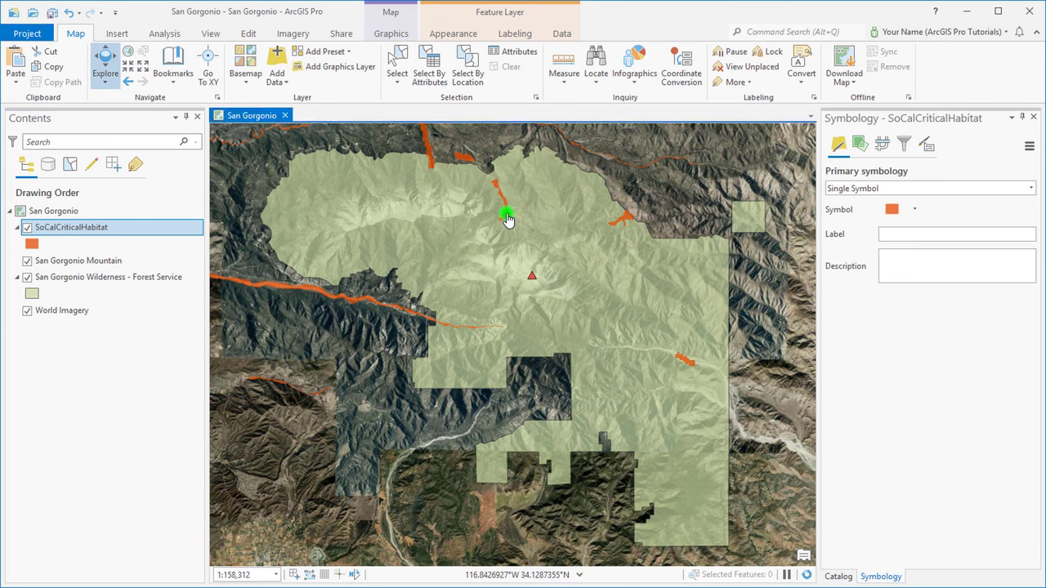
{"action": "left_click", "coordinate": [682, 360]}
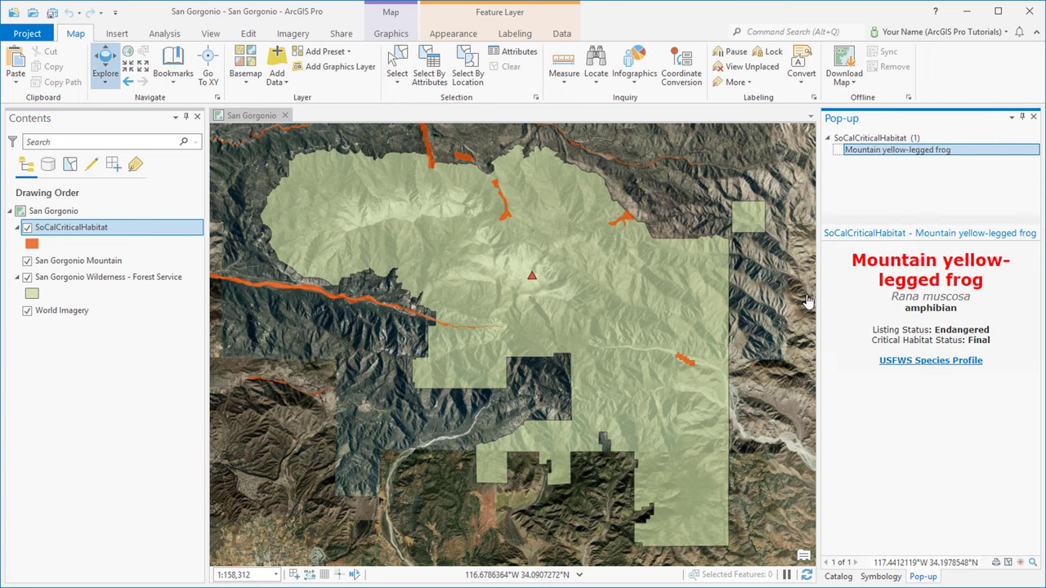
{"action": "left_click", "coordinate": [1033, 117]}
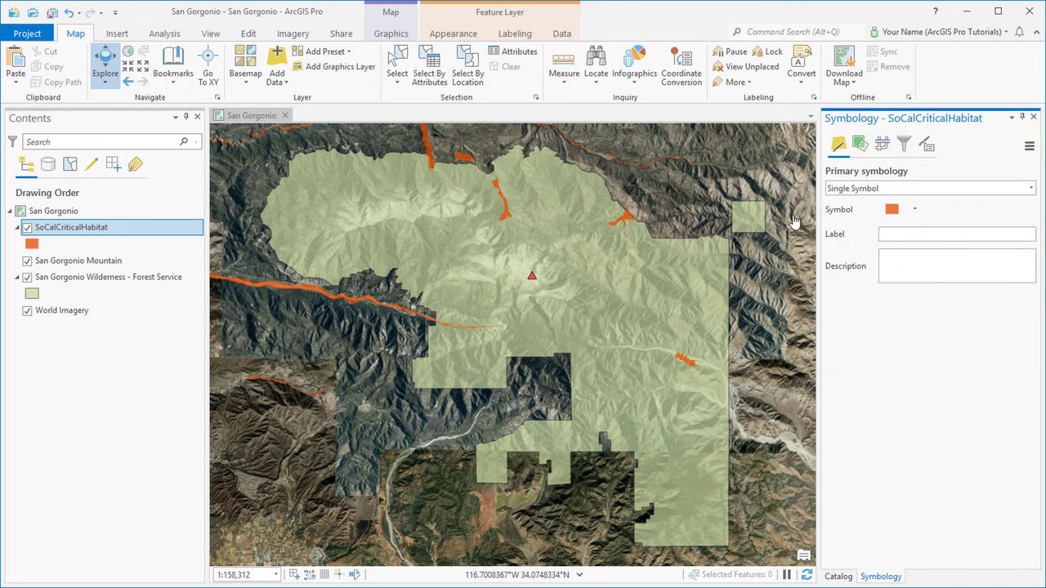
Rename the SoCalCriticalHabitat layer to 'Southern California Critical Habitat' in its properties.
{"action": "left_click", "coordinate": [72, 229]}
{"action": "double_click", "coordinate": [72, 228]}
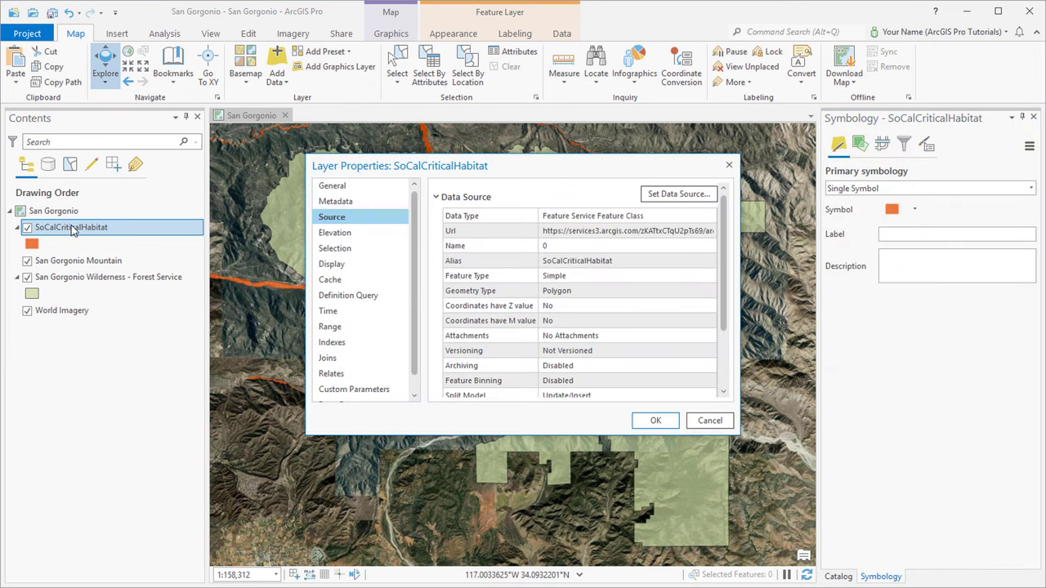
{"action": "left_click", "coordinate": [331, 185]}
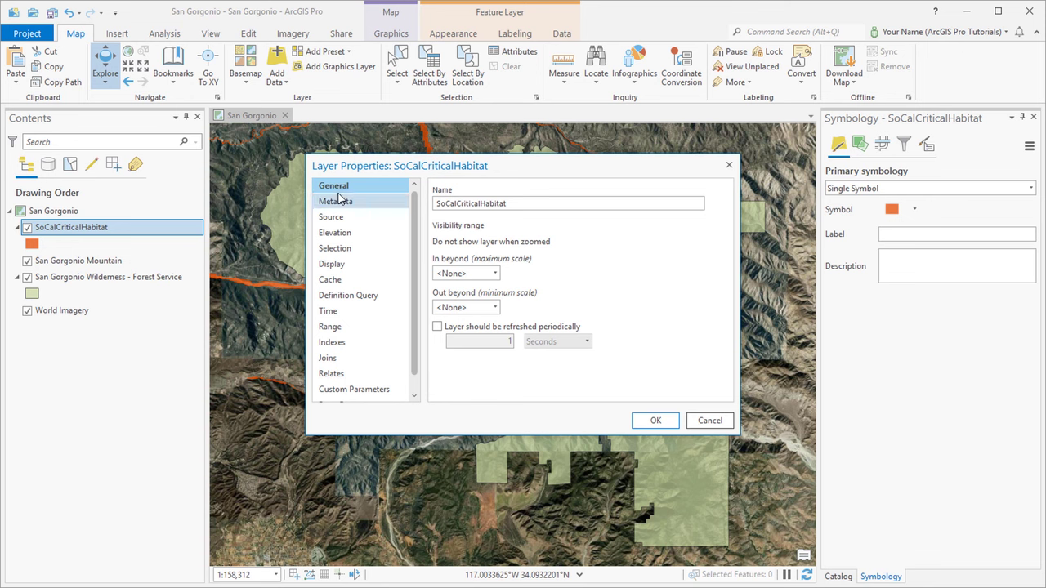
{"action": "left_click_drag", "start_coordinate": [528, 204], "coordinate": [435, 204]}
{"action": "type", "text": "Southern Californi"}
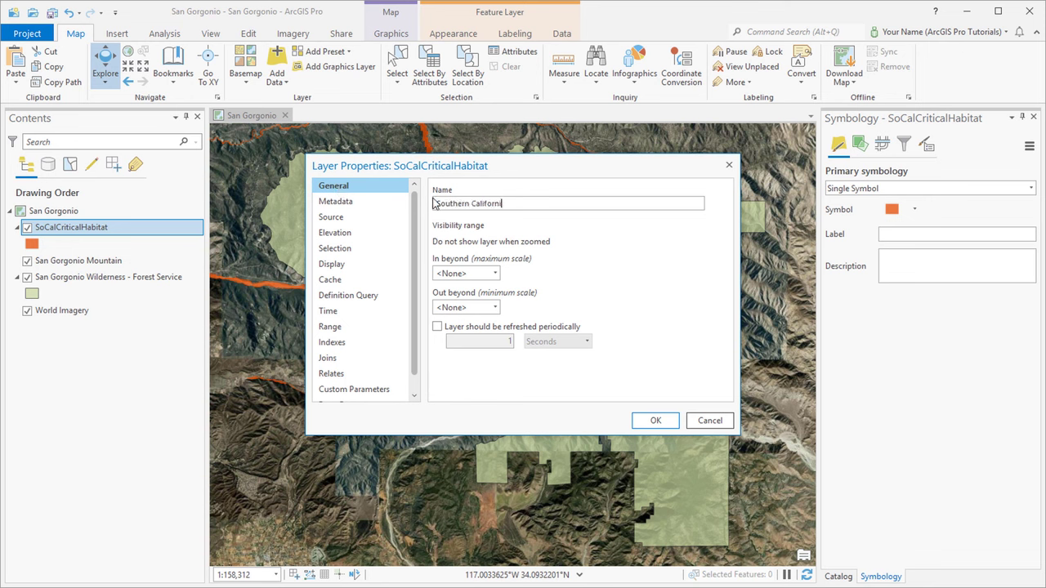
{"action": "type", "text": "a Critical Habitat"}
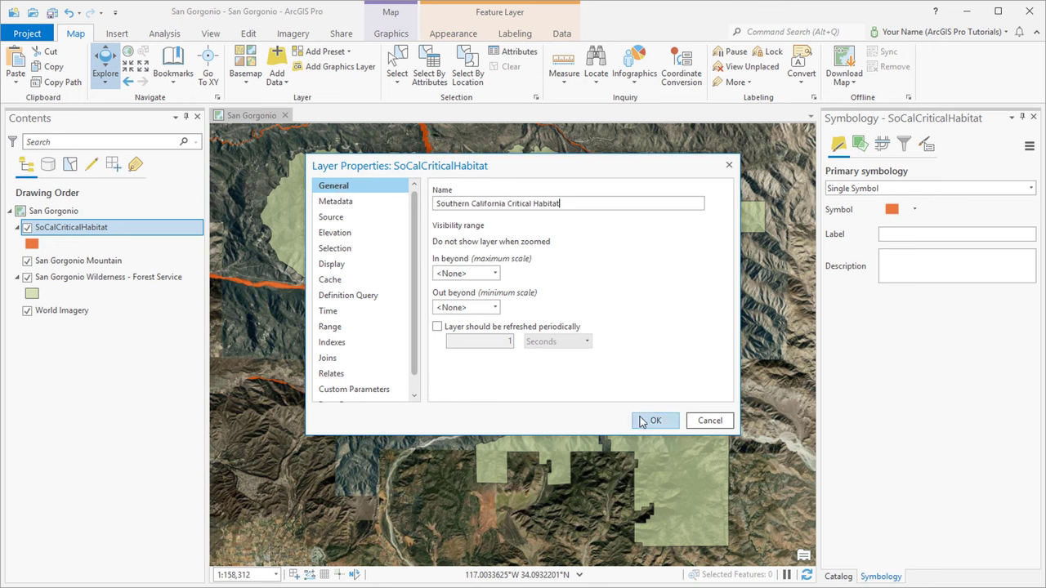
{"action": "left_click", "coordinate": [654, 422]}
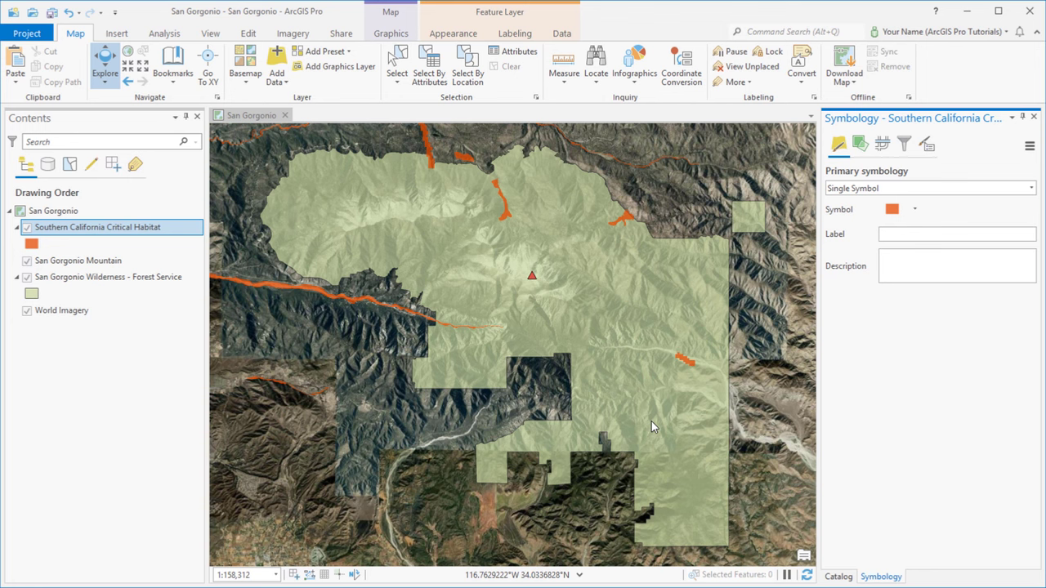
Pairwise Clip Southern California Critical Habitat to San Gorgonio Wilderness, writing output CriticalHabitat.
{"action": "left_click", "coordinate": [164, 33]}
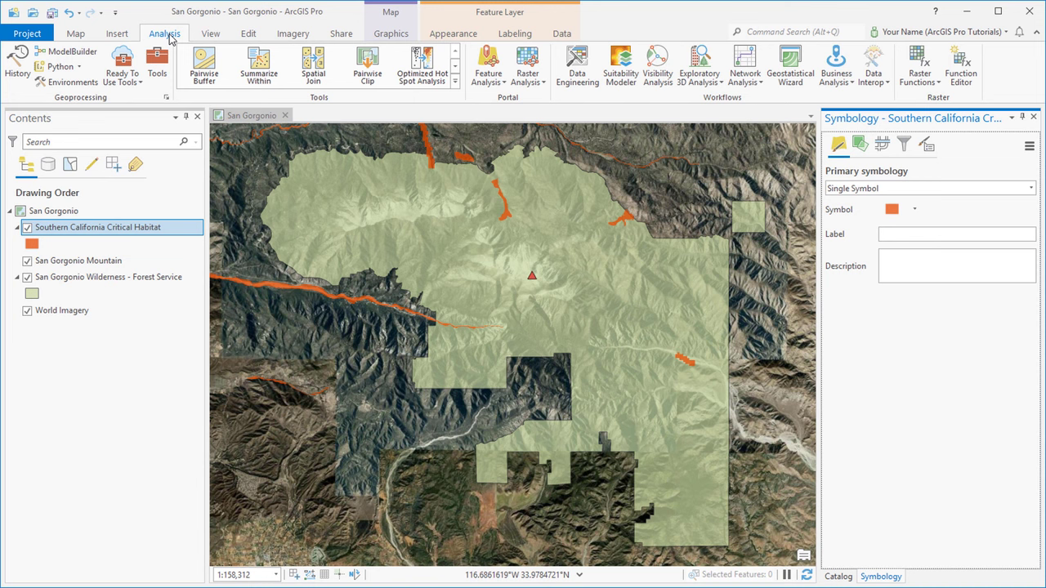
{"action": "left_click", "coordinate": [366, 63]}
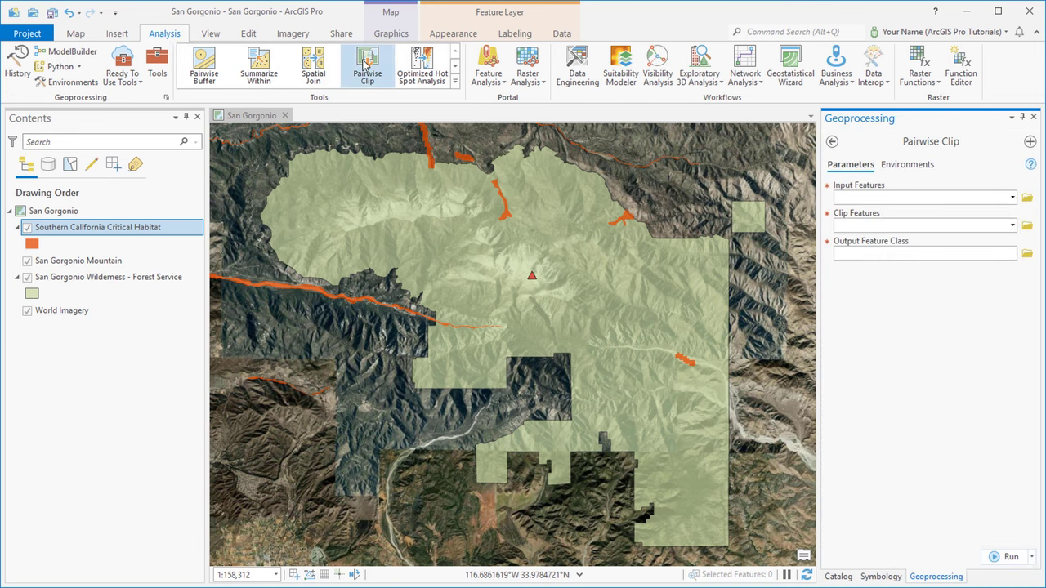
{"action": "mouse_move", "coordinate": [1031, 168]}
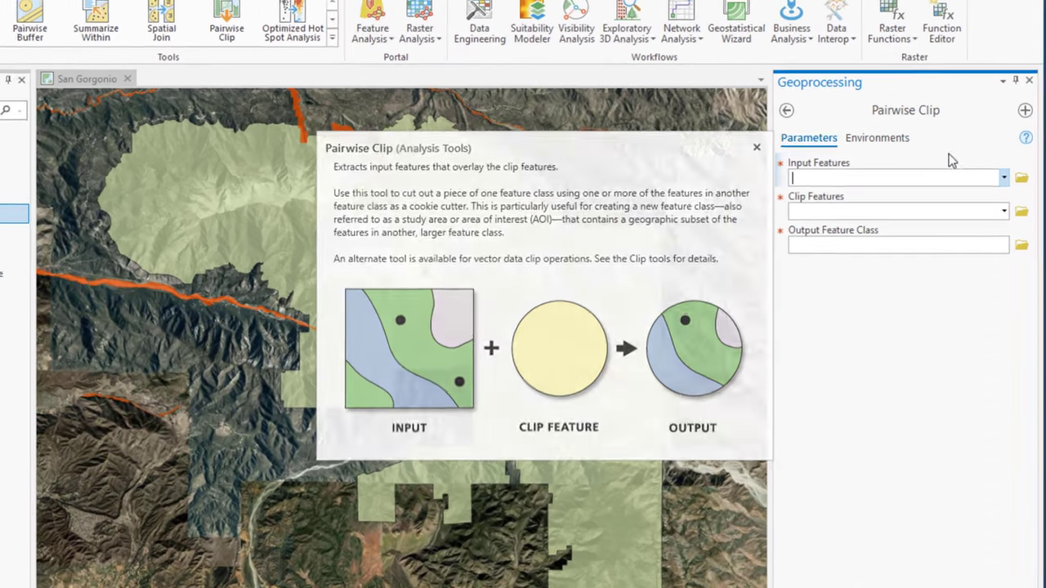
{"action": "left_click", "coordinate": [851, 196]}
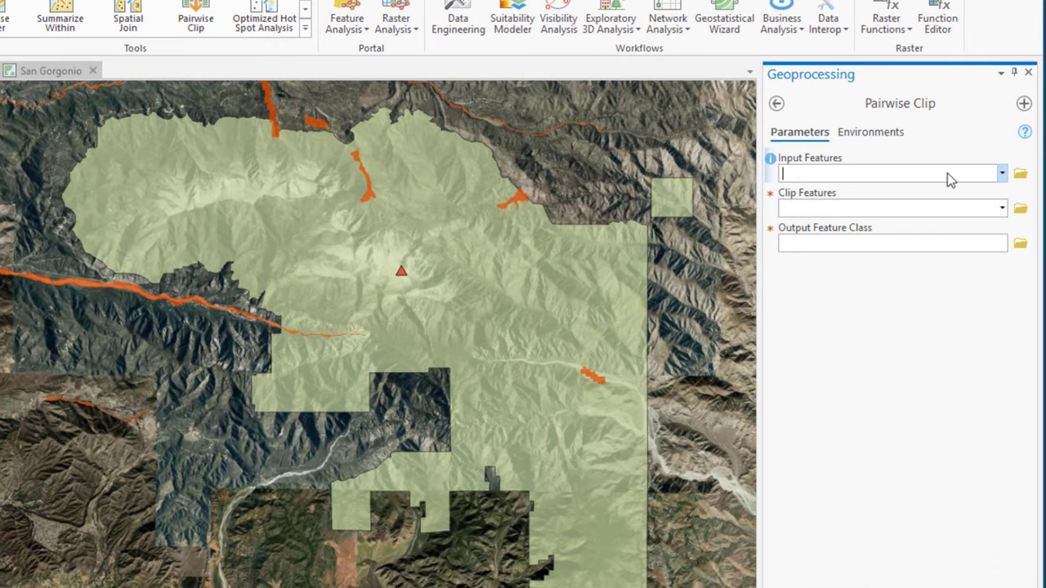
{"action": "left_click", "coordinate": [1002, 173]}
{"action": "left_click", "coordinate": [964, 192]}
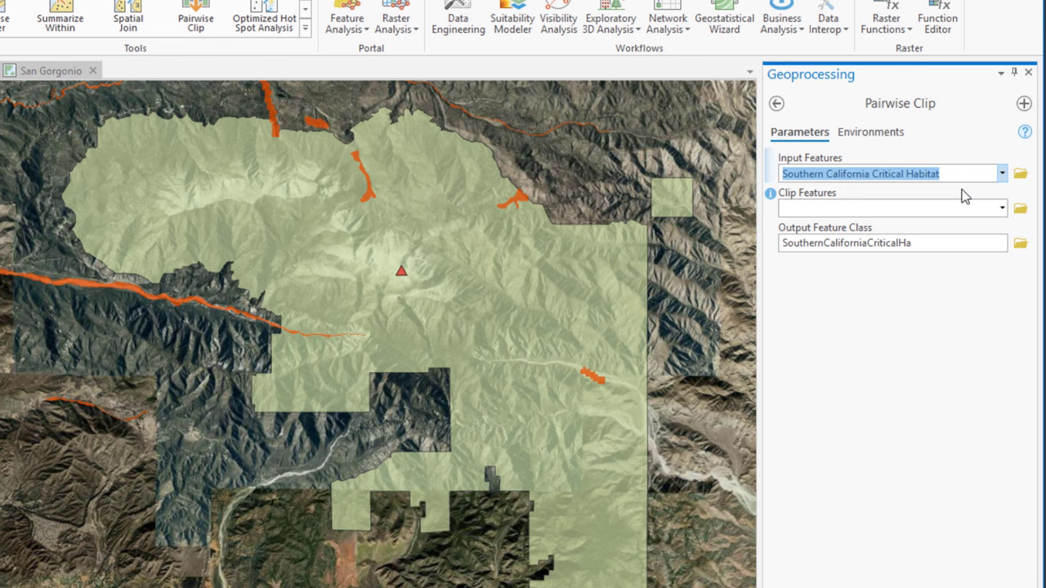
{"action": "left_click", "coordinate": [1001, 207]}
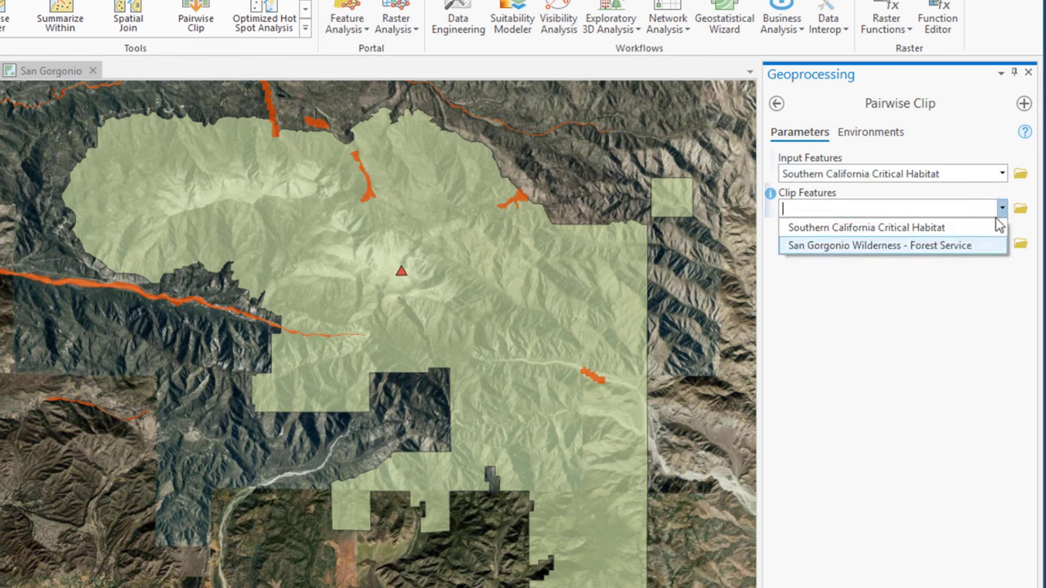
{"action": "left_click", "coordinate": [976, 245]}
{"action": "left_click", "coordinate": [776, 243]}
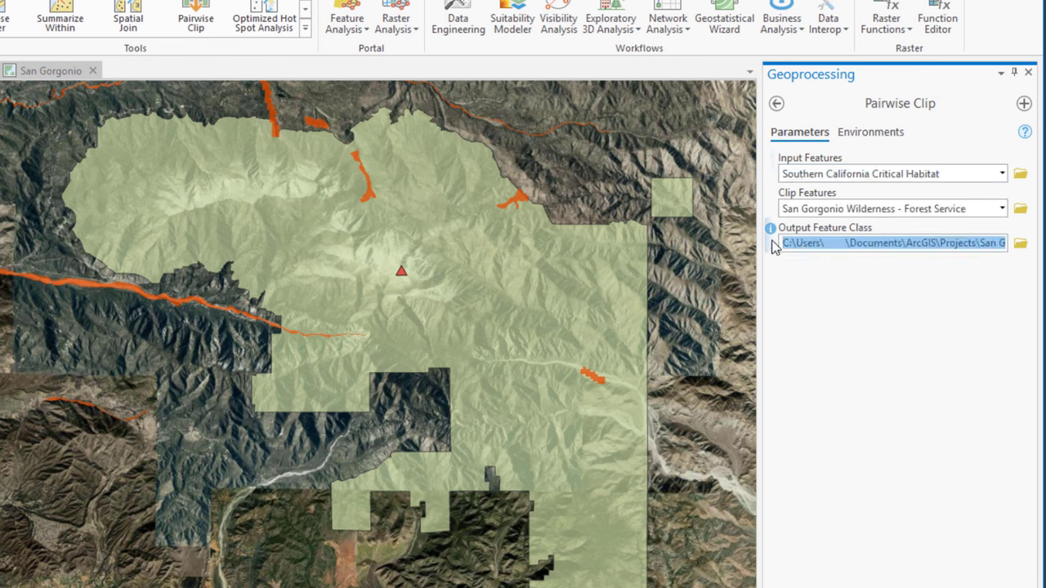
{"action": "type", "text": "CriticalHabitat"}
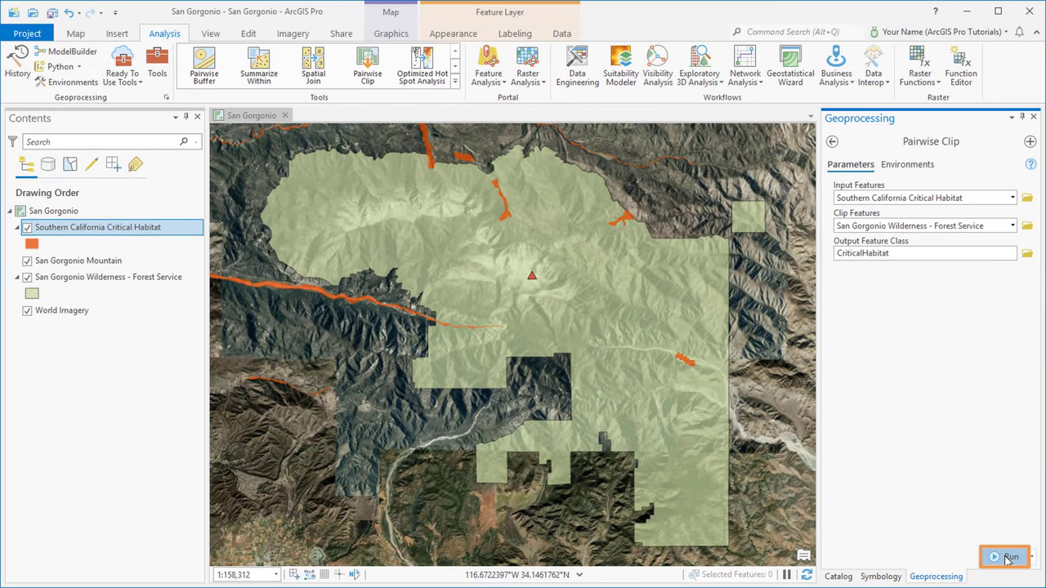
{"action": "left_click", "coordinate": [1010, 556]}
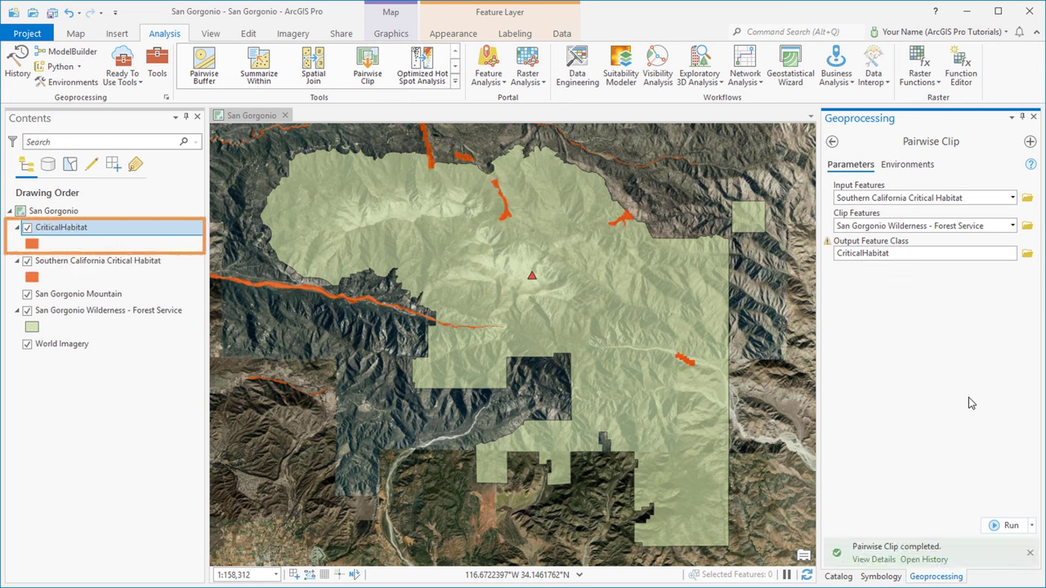
Remove the unclipped habitat layer and zoom the map to the CriticalHabitat layer.
{"action": "right_click", "coordinate": [131, 260]}
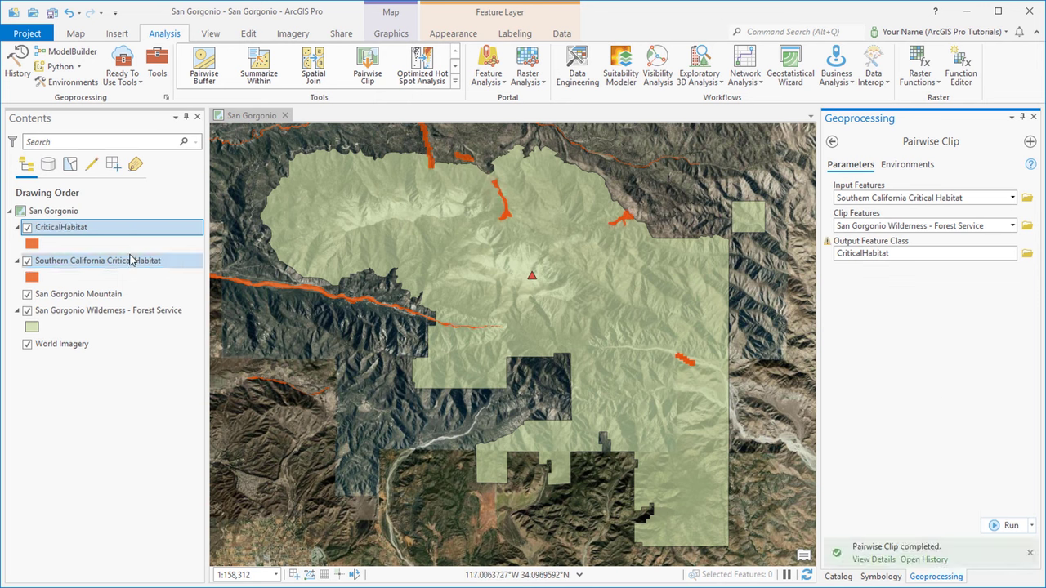
{"action": "left_click", "coordinate": [168, 244]}
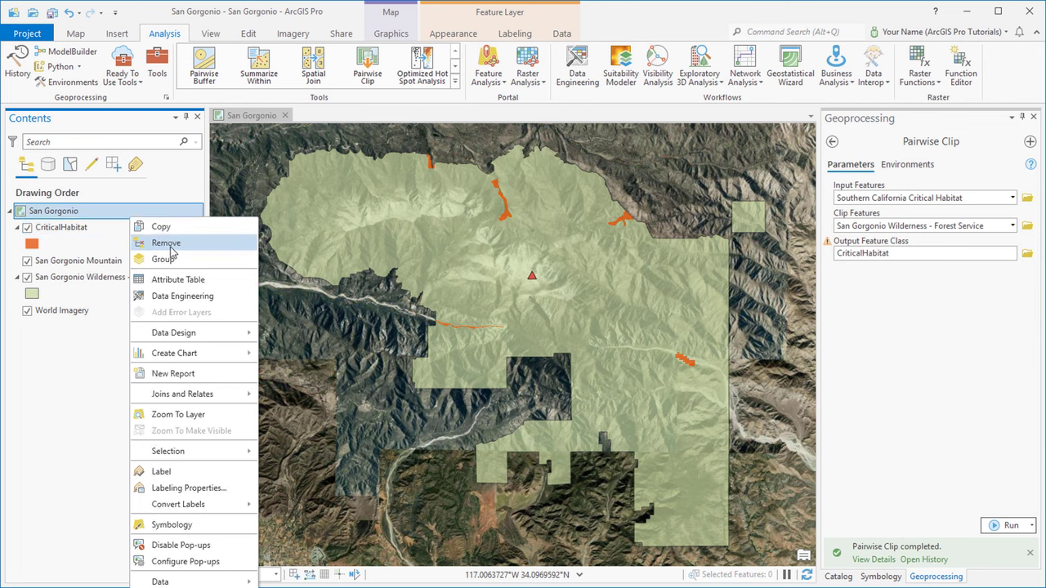
{"action": "right_click", "coordinate": [138, 233]}
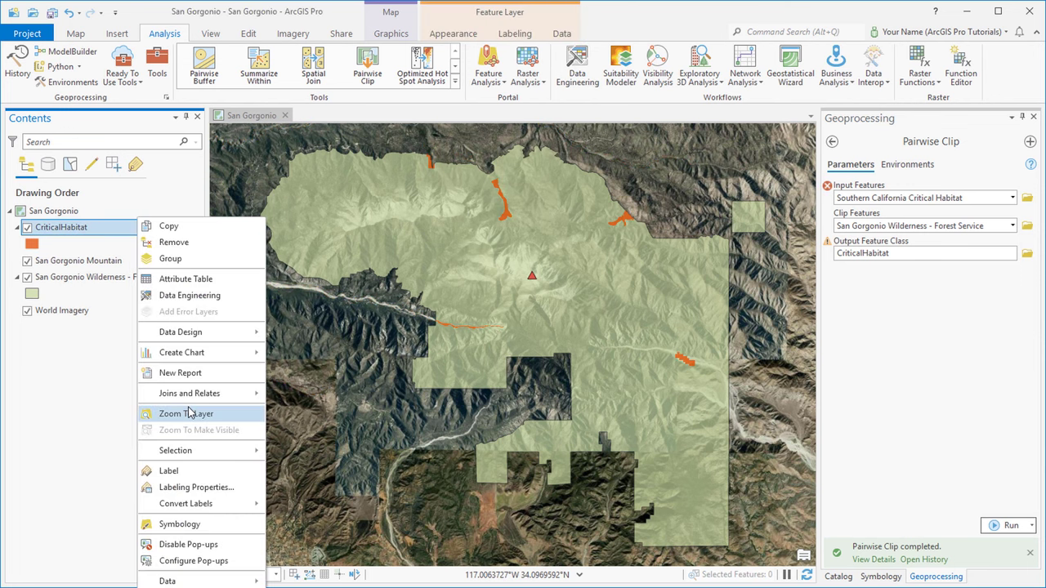
{"action": "left_click", "coordinate": [188, 412]}
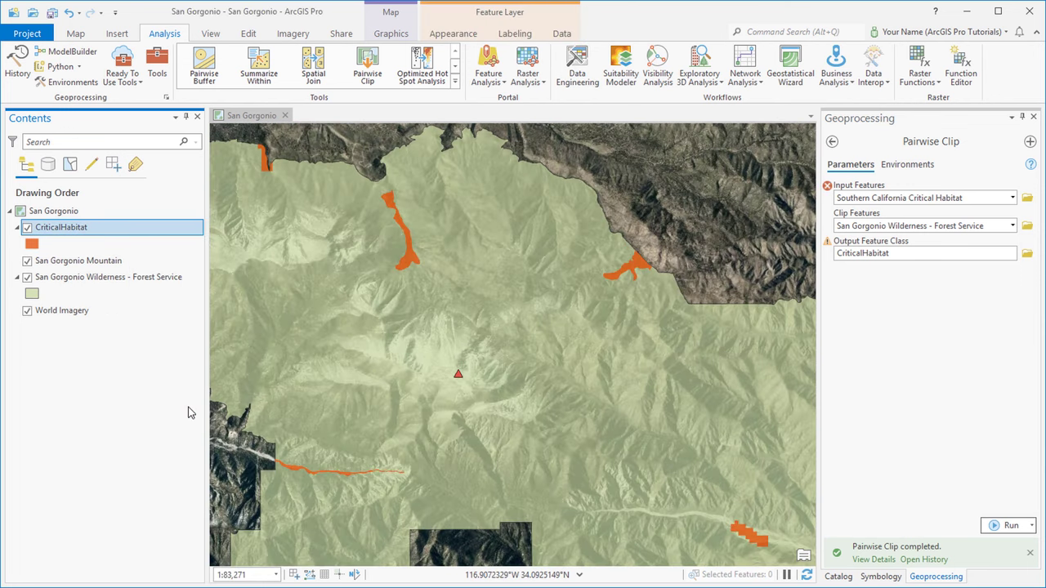
Review the CriticalHabitat attribute table and locate it in San Gorgonio.gdb in Catalog.
{"action": "right_click", "coordinate": [139, 231]}
{"action": "left_click", "coordinate": [179, 282]}
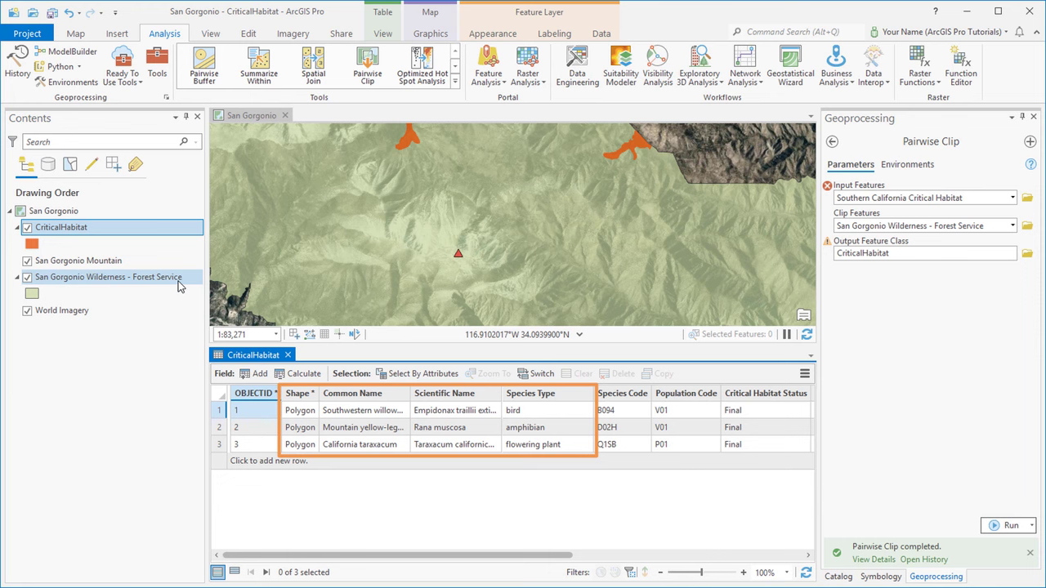
{"action": "left_click", "coordinate": [288, 354]}
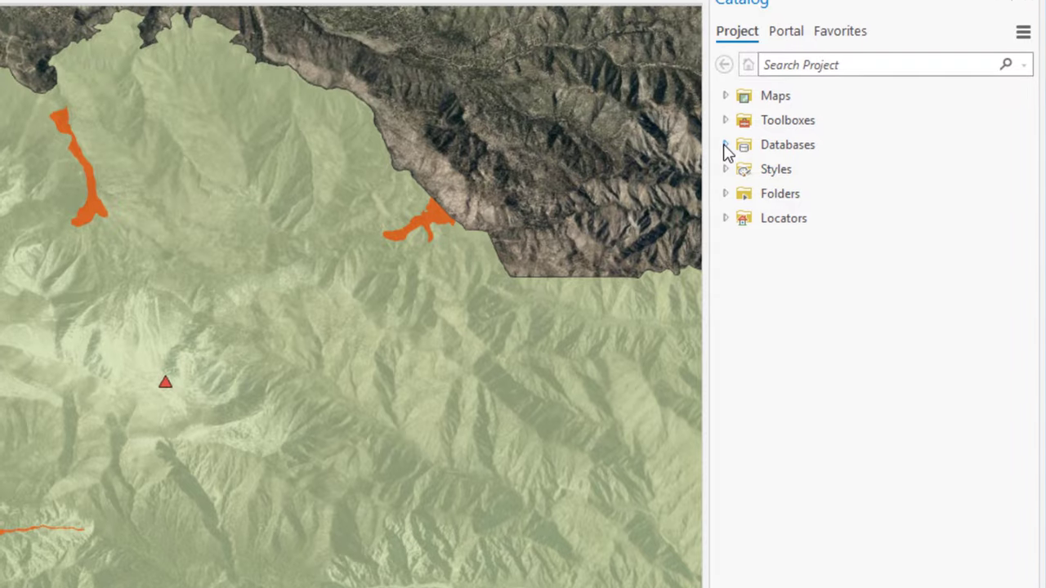
{"action": "left_click", "coordinate": [724, 54]}
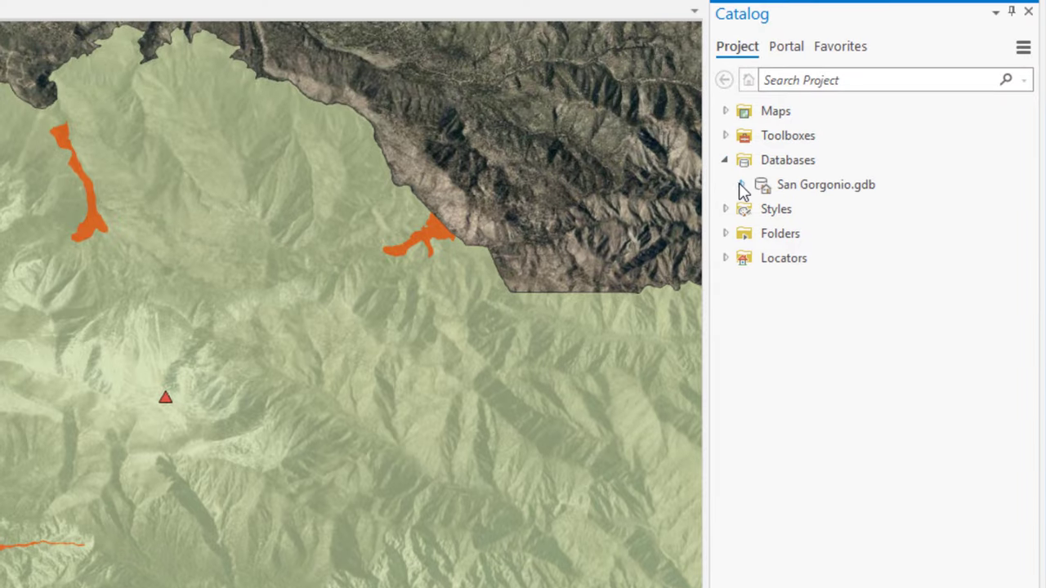
{"action": "left_click", "coordinate": [742, 186]}
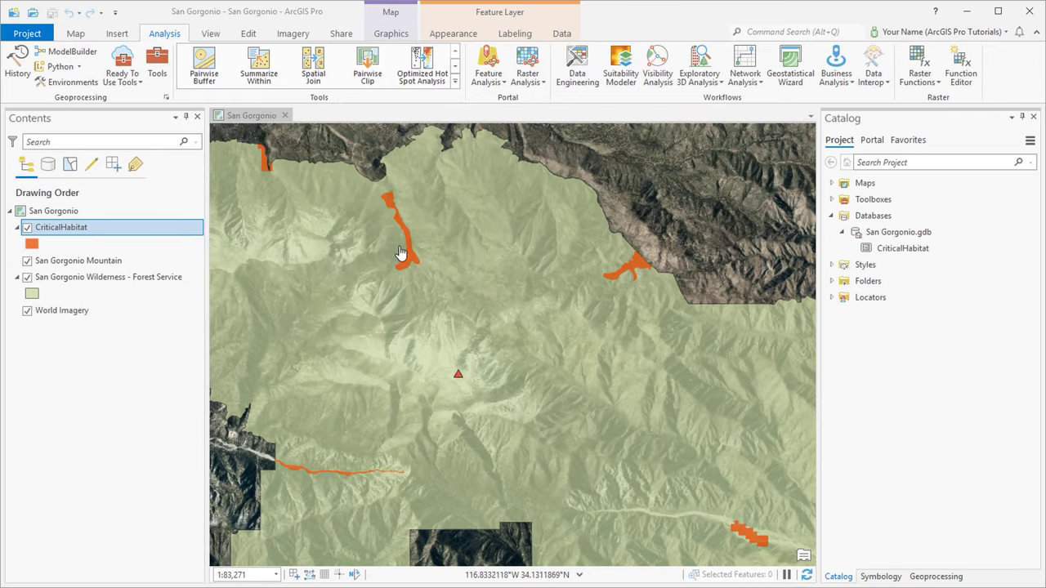
Symbolize CriticalHabitat with unique values on Common Name, adding every species as a class.
{"action": "right_click", "coordinate": [161, 237]}
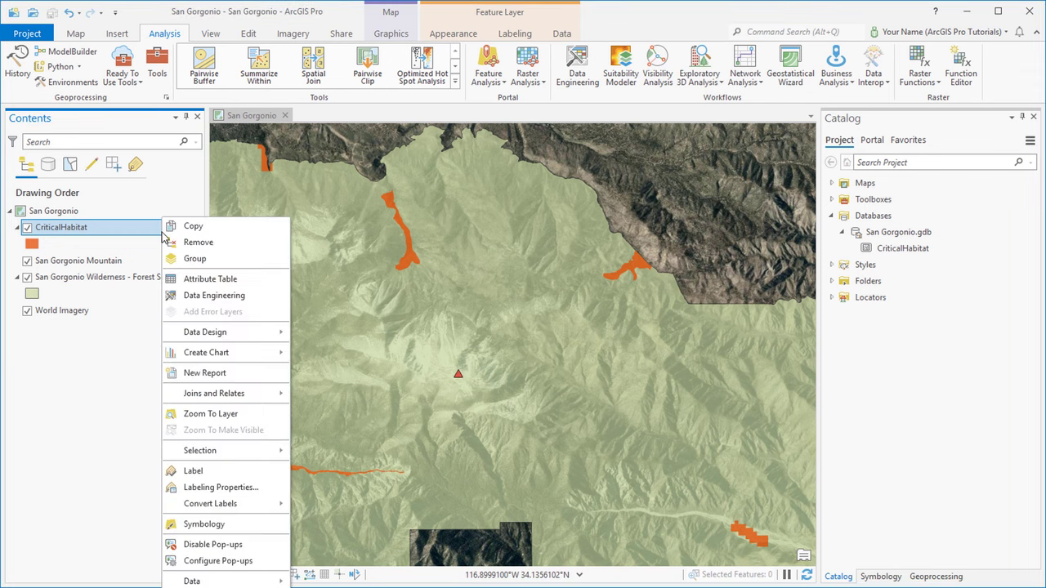
{"action": "left_click", "coordinate": [195, 526]}
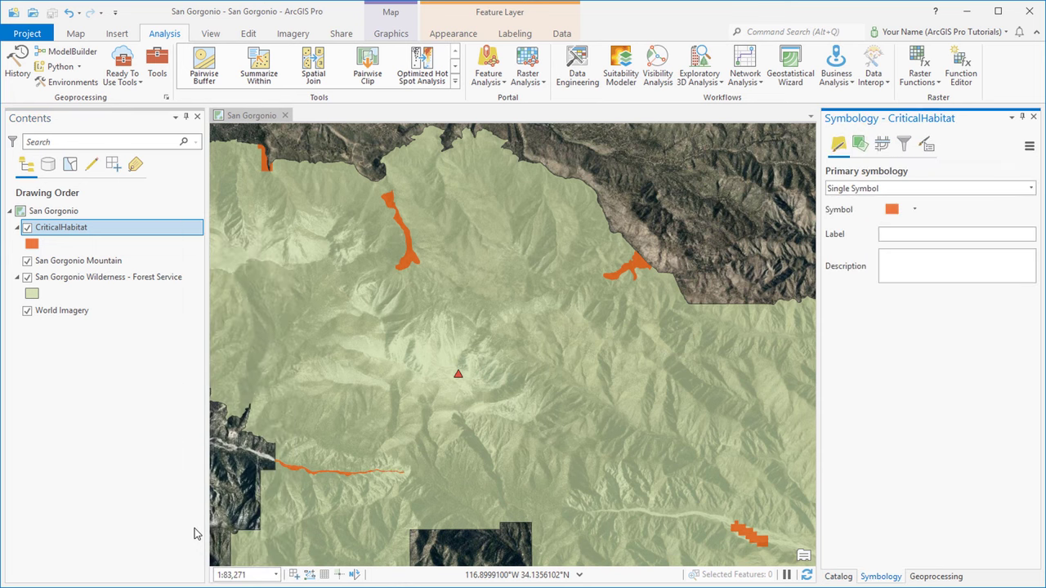
{"action": "left_click", "coordinate": [1031, 189]}
{"action": "left_click", "coordinate": [890, 263]}
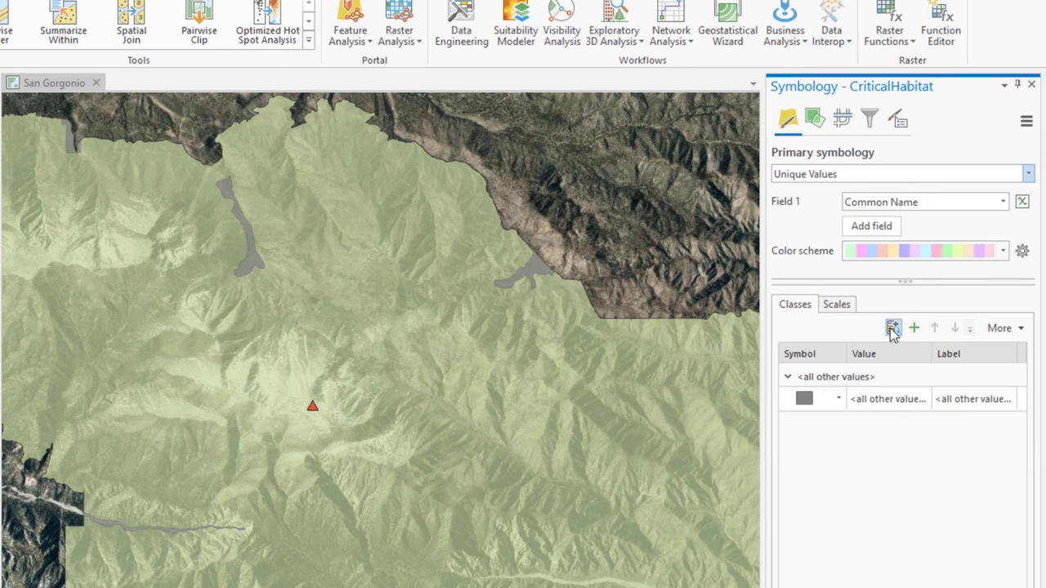
{"action": "left_click", "coordinate": [893, 329]}
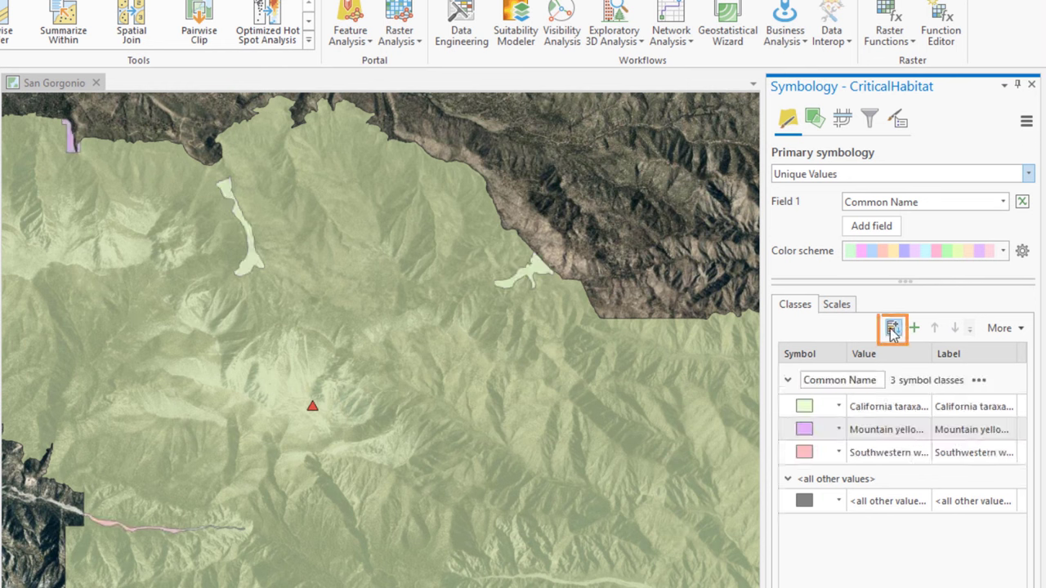
Apply the Dark 2 colour scheme and hide the all other values class.
{"action": "left_click", "coordinate": [1003, 252]}
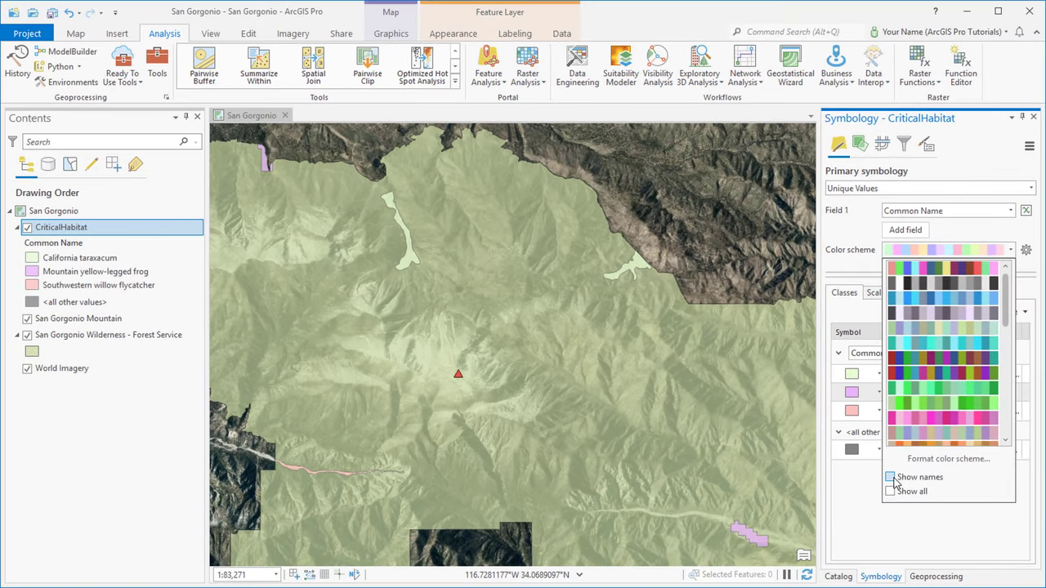
{"action": "left_click", "coordinate": [890, 478]}
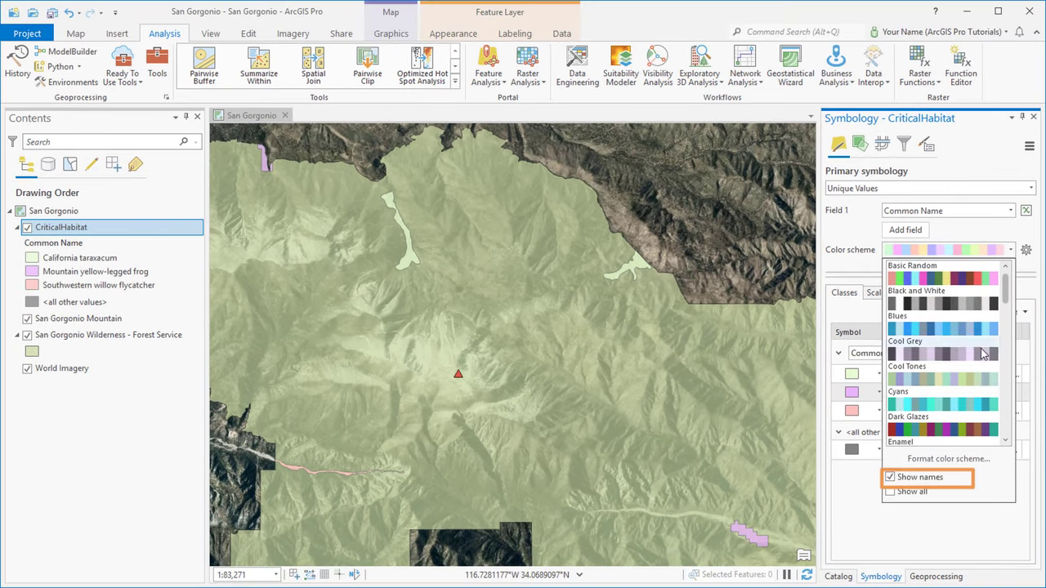
{"action": "left_click_drag", "start_coordinate": [1006, 294], "coordinate": [999, 419]}
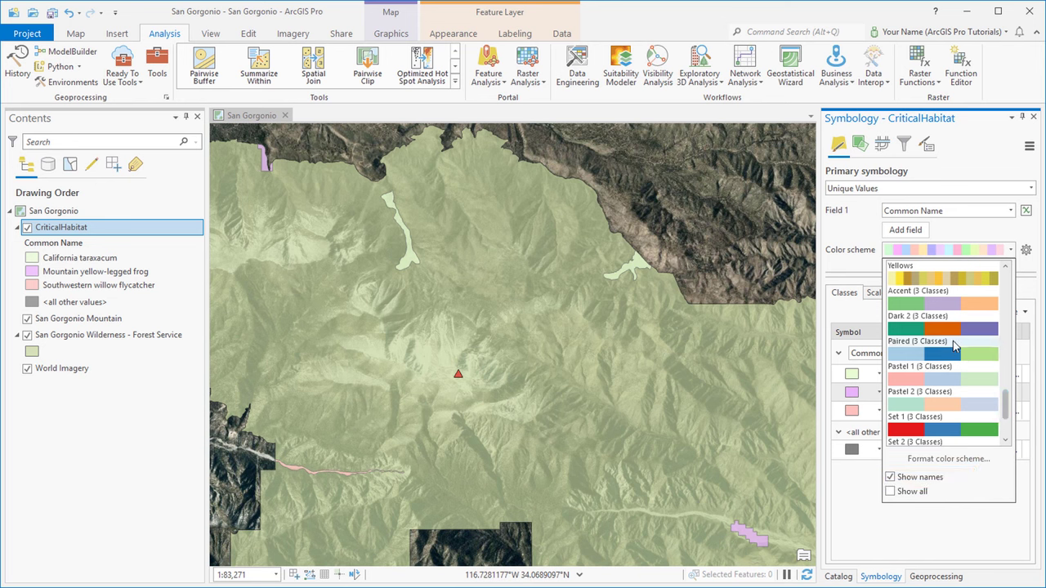
{"action": "left_click", "coordinate": [945, 330]}
{"action": "left_click", "coordinate": [1011, 312]}
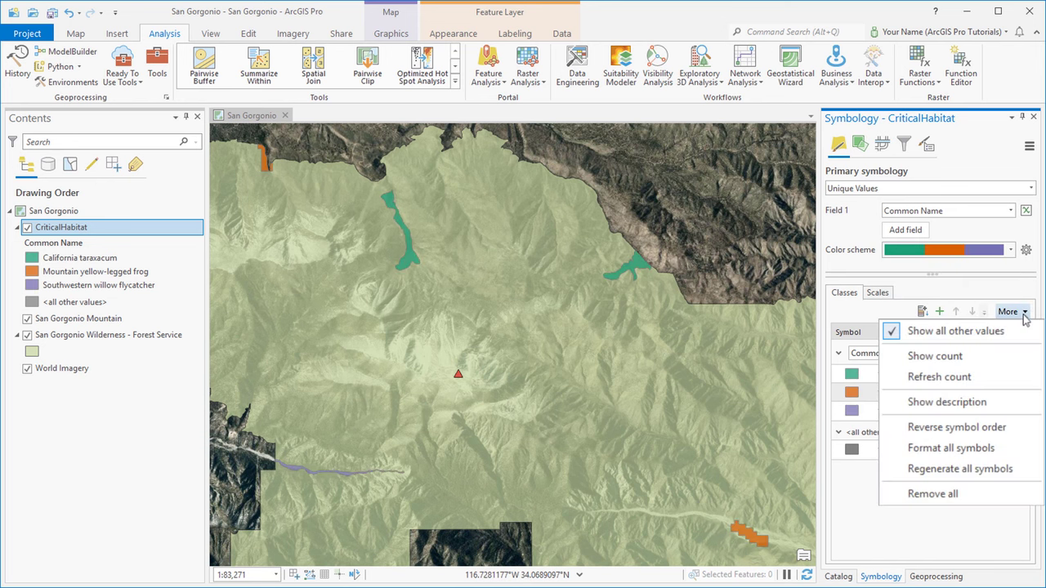
{"action": "left_click", "coordinate": [925, 339]}
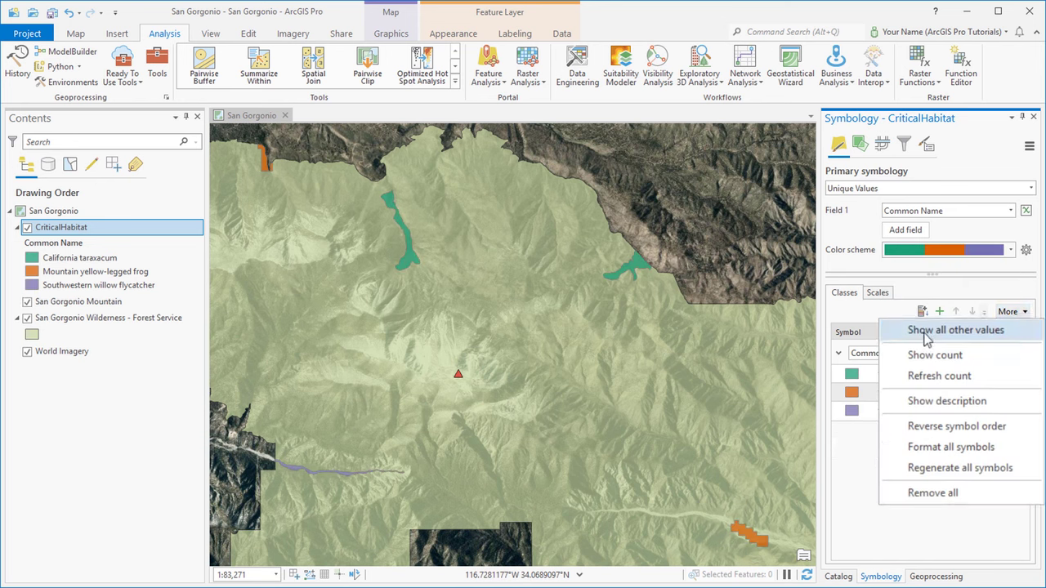
Make the Southwestern willow flycatcher habitat purple and save the project.
{"action": "left_click", "coordinate": [31, 285]}
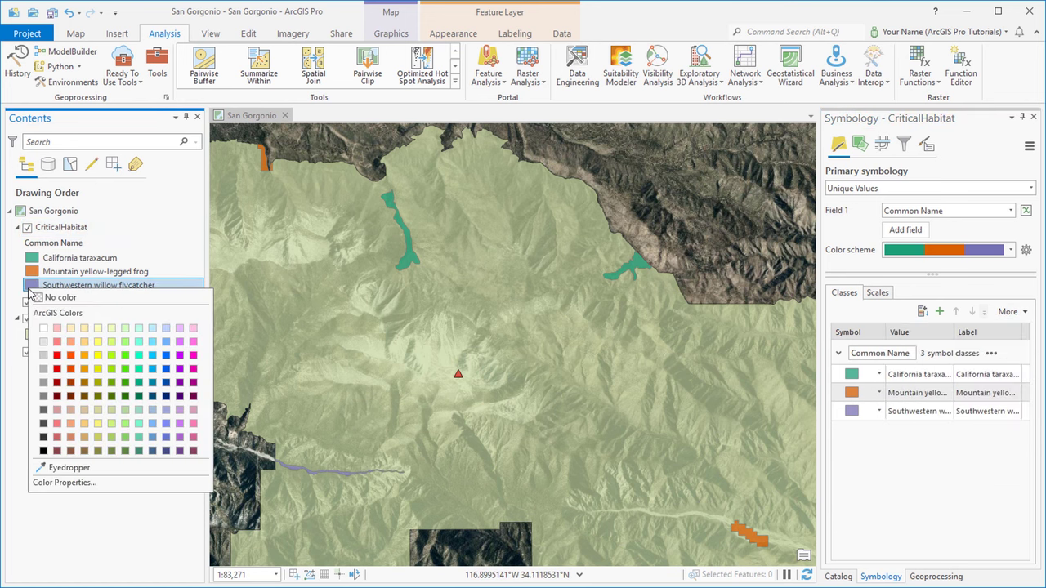
{"action": "left_click", "coordinate": [177, 385]}
{"action": "left_click", "coordinate": [310, 477]}
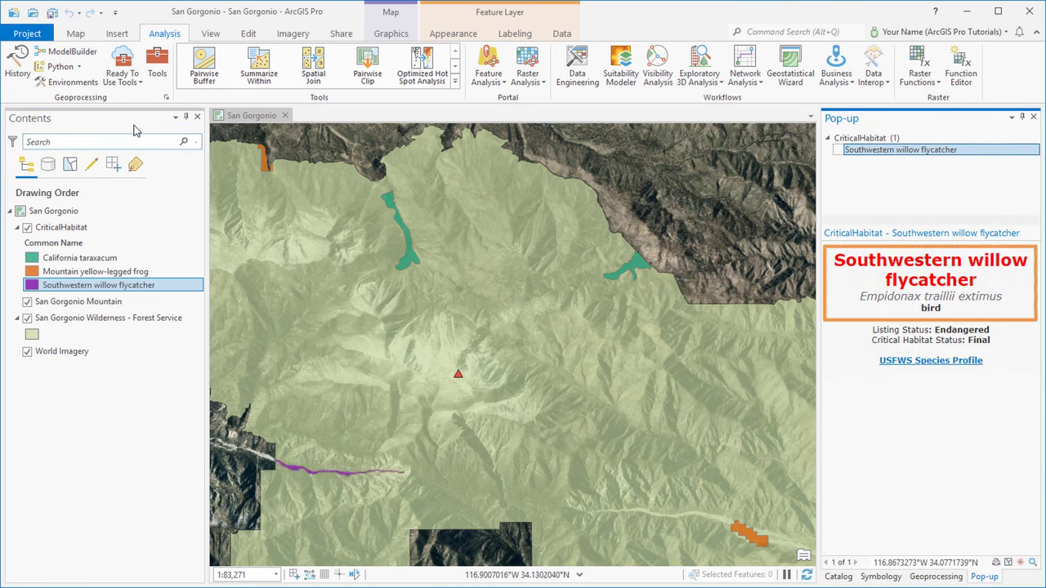
{"action": "left_click", "coordinate": [52, 12]}
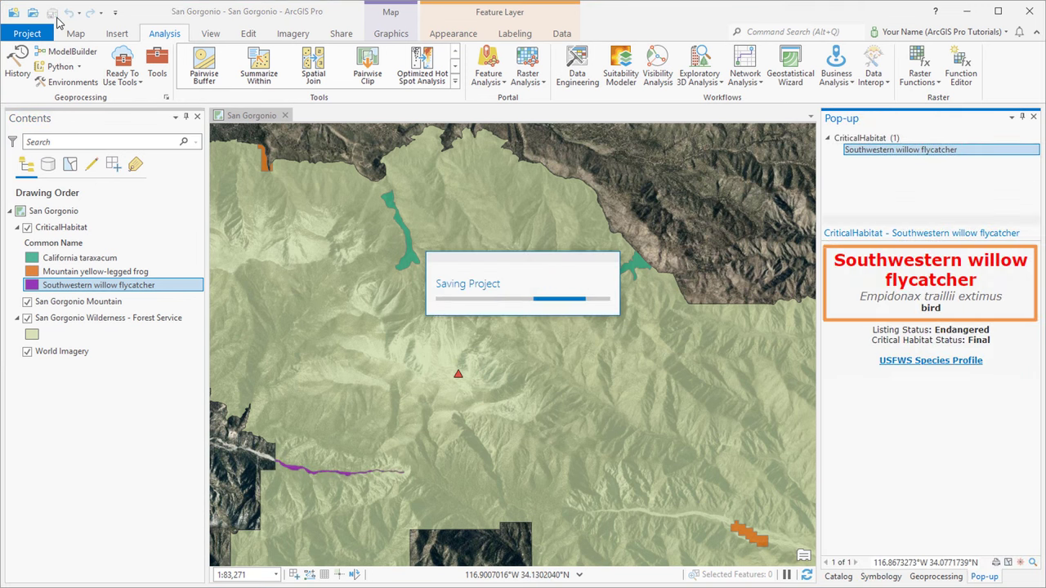